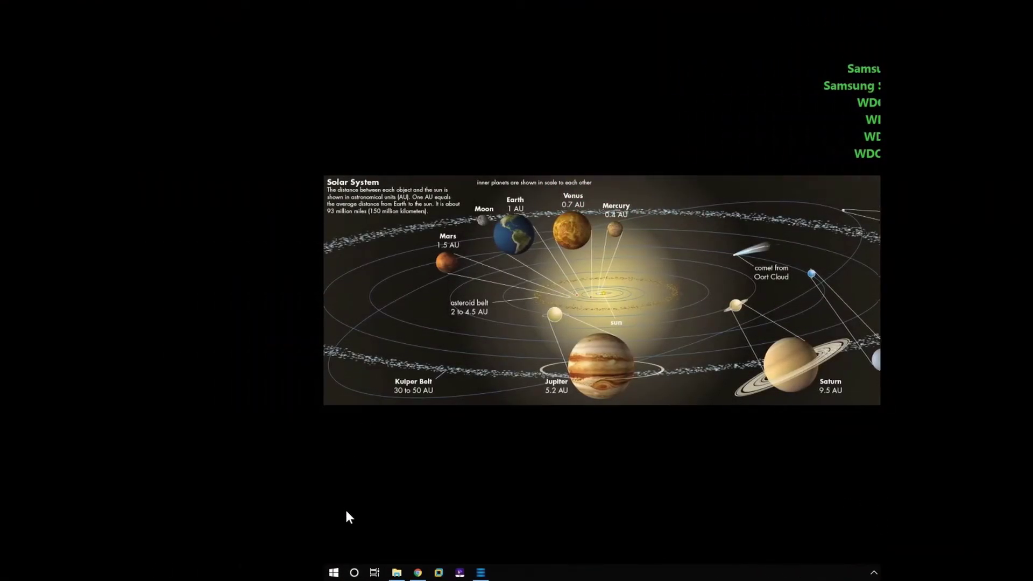
- Examine the programs grouped in the audio, media and video tile folders of the Start menu
left_click(350, 573)
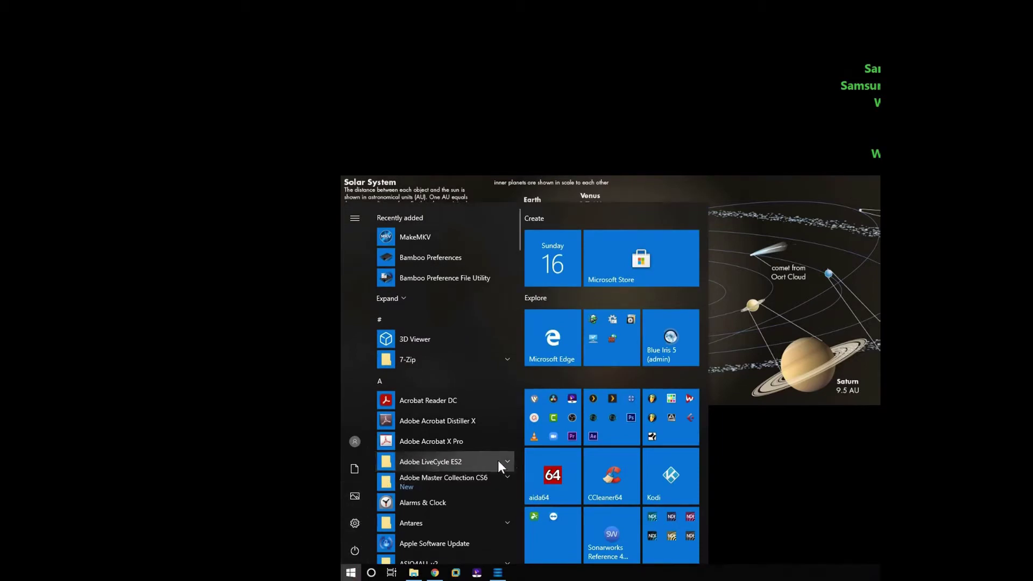
left_click(657, 441)
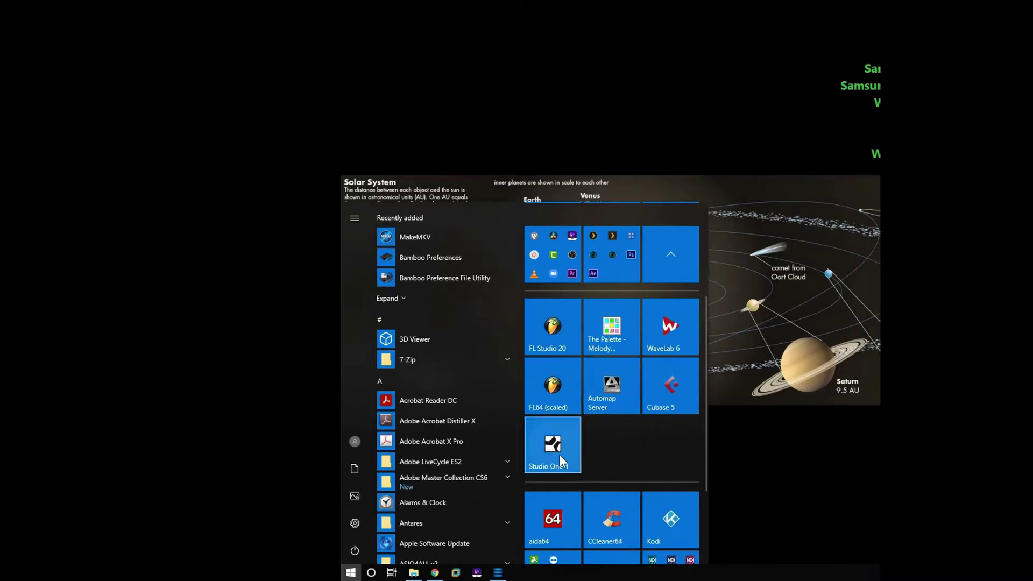
left_click(664, 270)
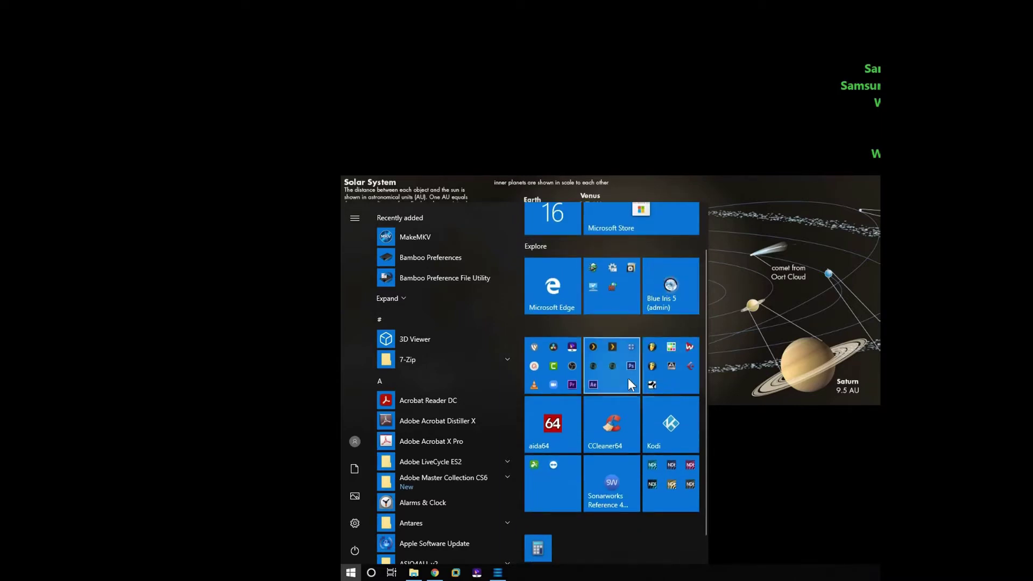
left_click(612, 379)
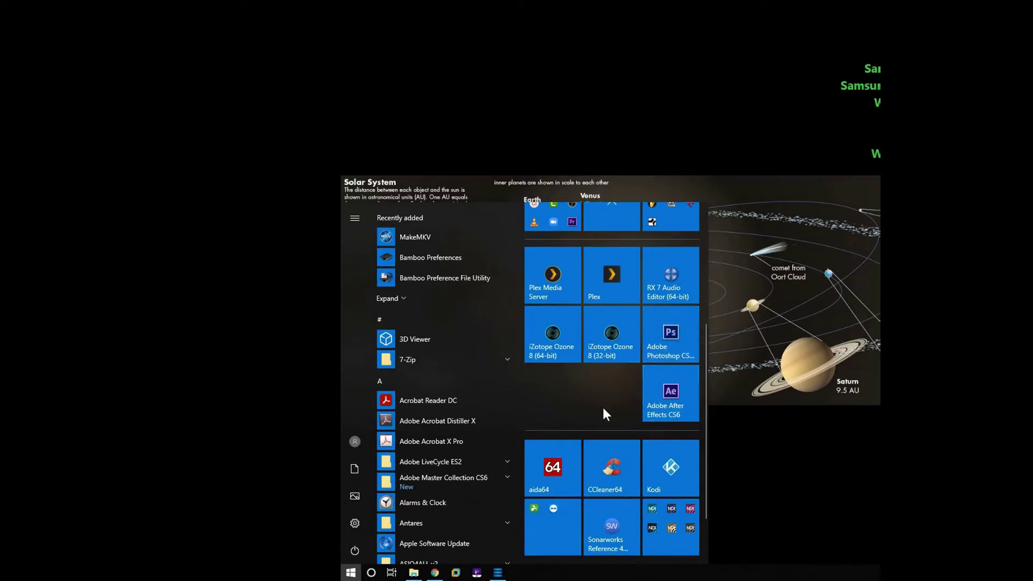
scroll(592, 405, "up", 2)
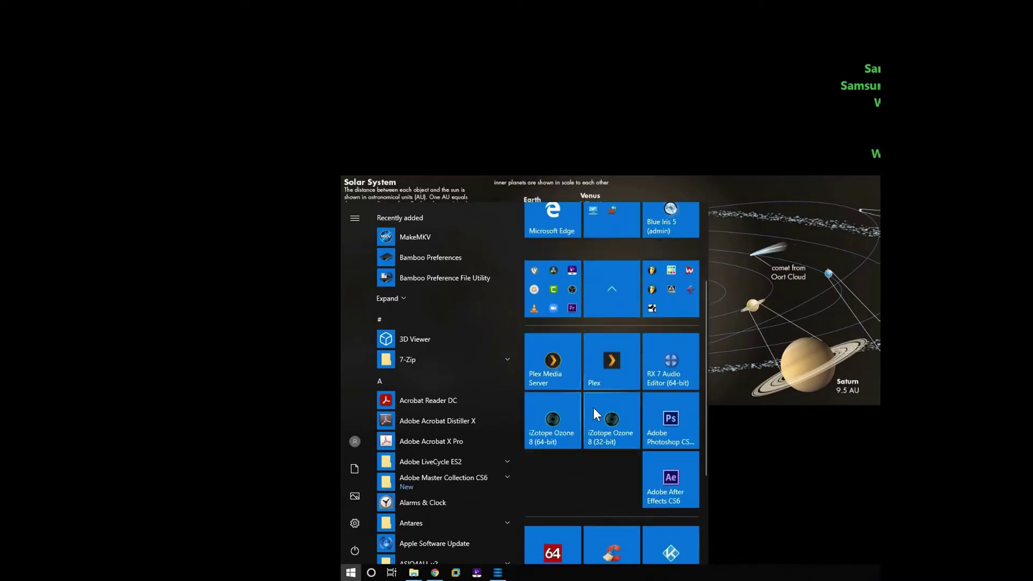
left_click(613, 327)
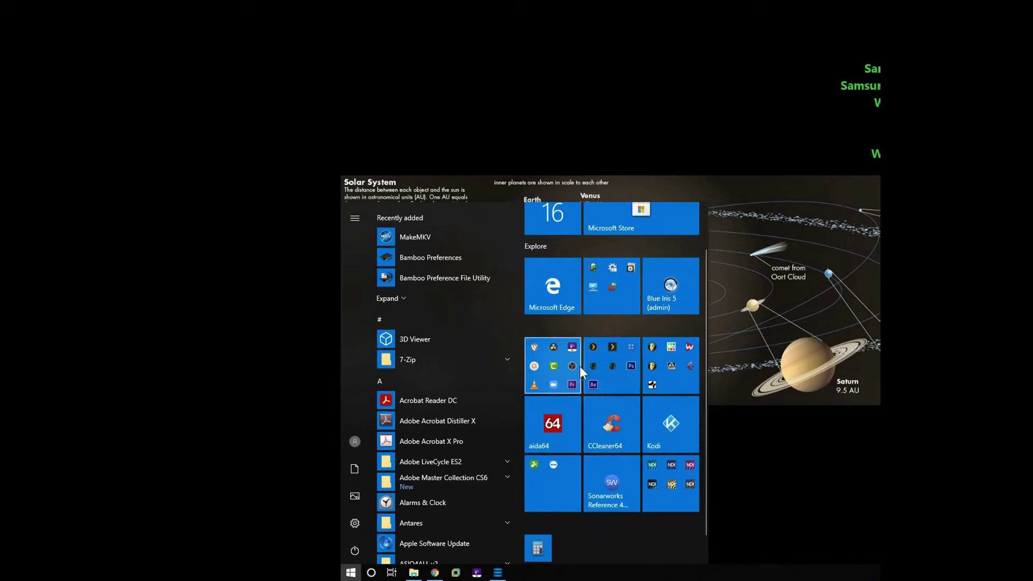
left_click(564, 373)
scroll(558, 393, "down", 3)
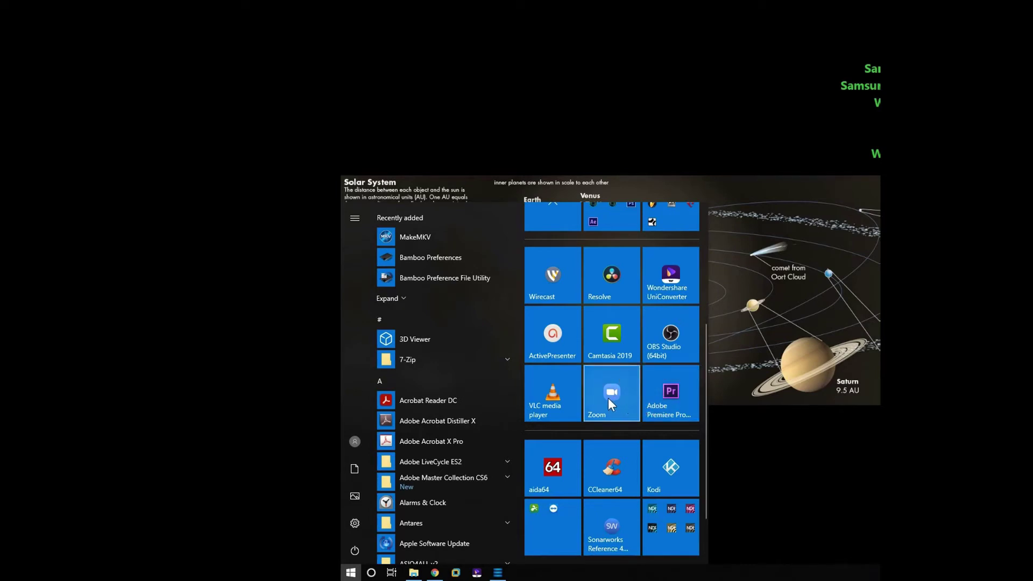
scroll(608, 398, "up", 3)
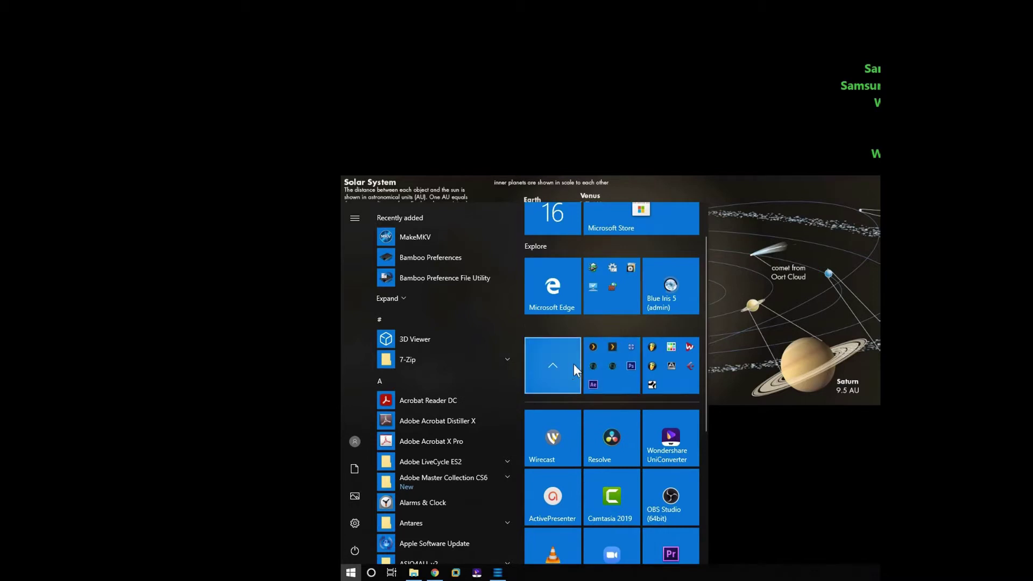
left_click(559, 375)
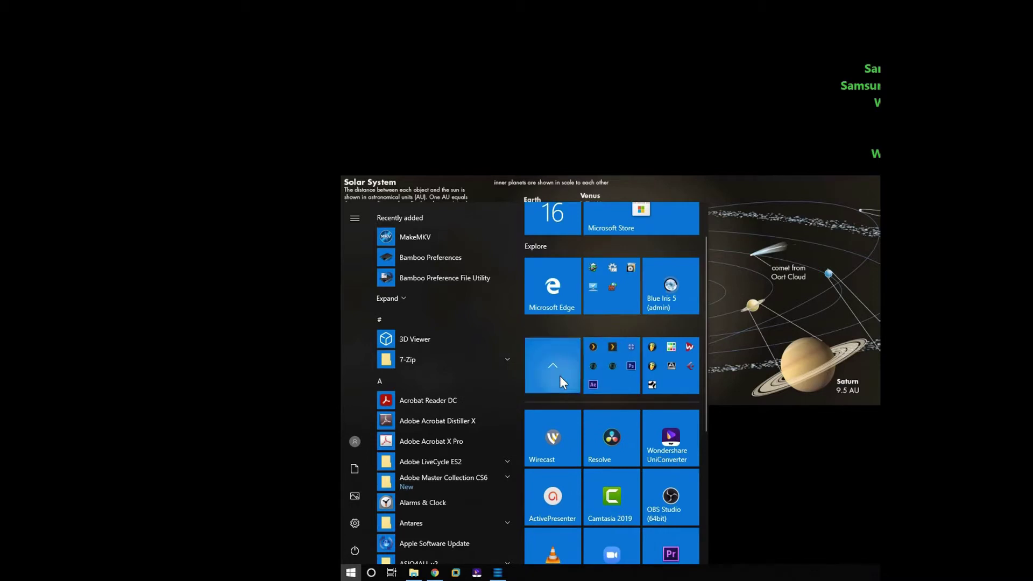
scroll(563, 386, "down", 2)
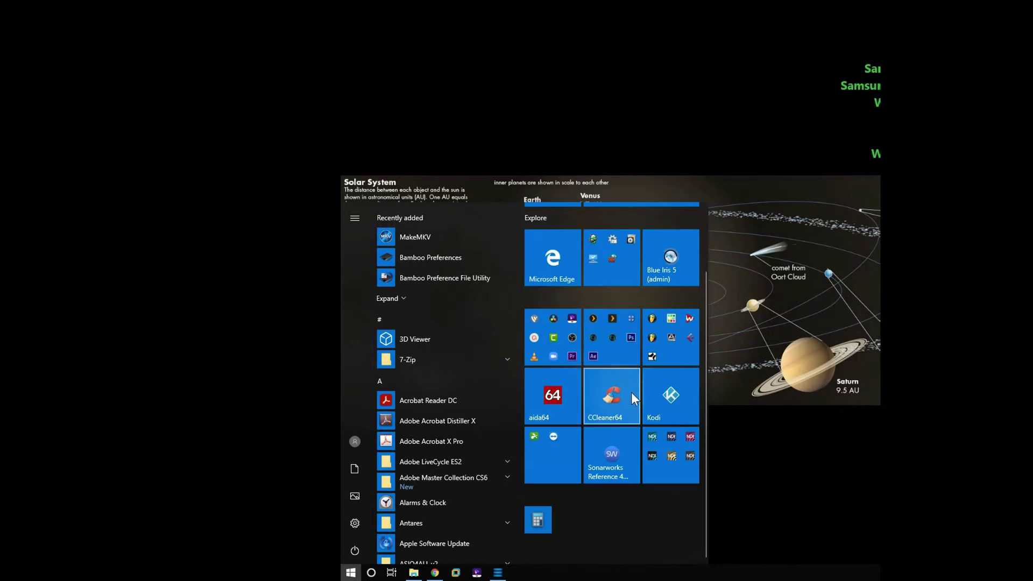
- Launch FL Studio 20 from the folder of music production programs
left_click(663, 355)
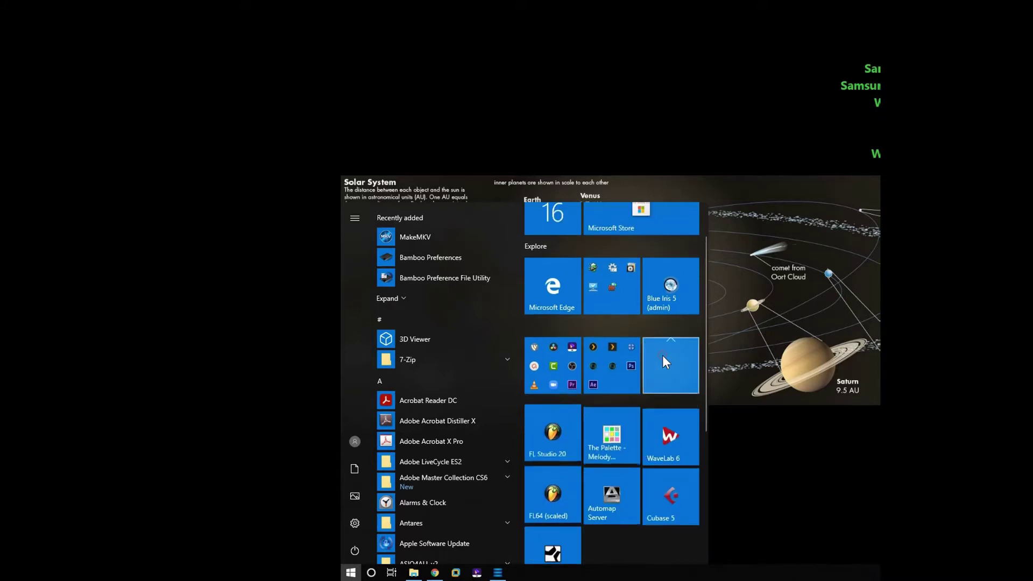
left_click(559, 434)
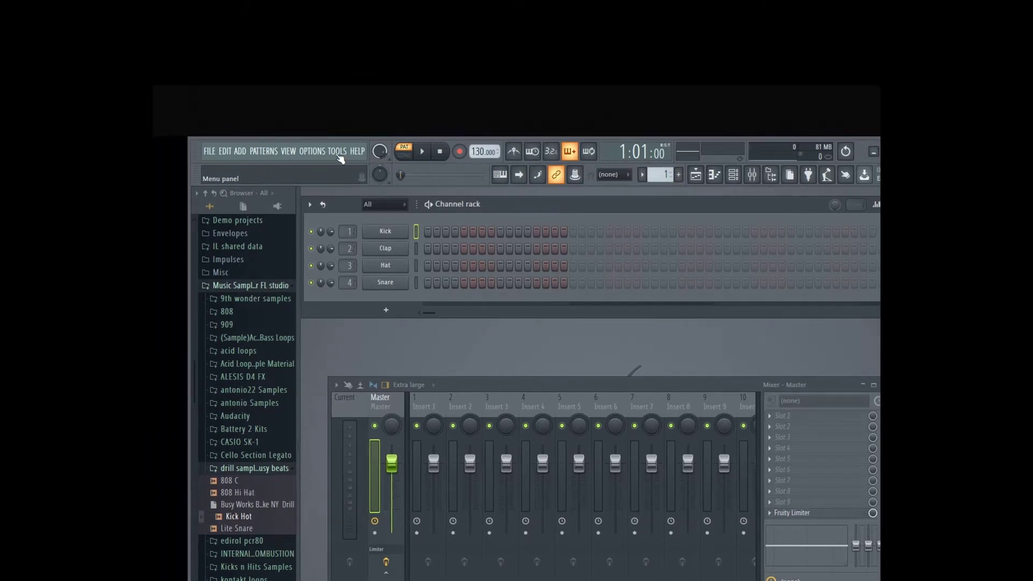
- Review the MIDI and audio device settings in FL Studio, then close the settings and the program
left_click(303, 152)
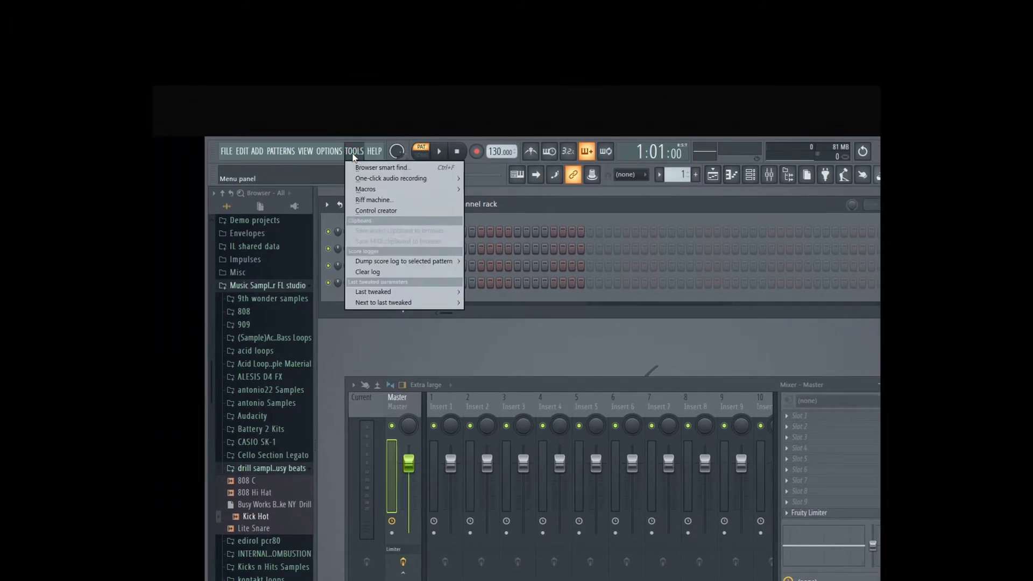
mouse_move(333, 155)
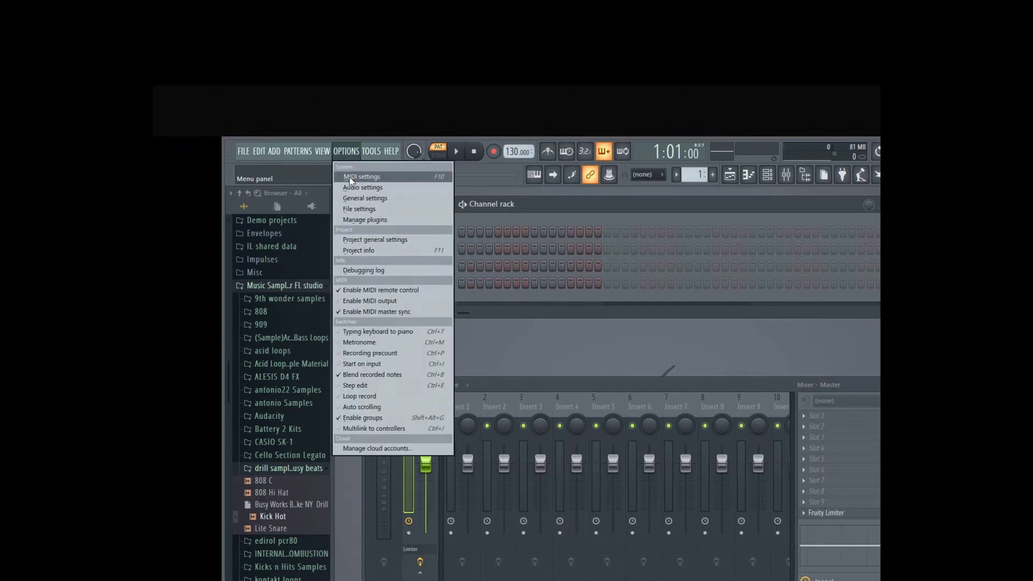
left_click(349, 177)
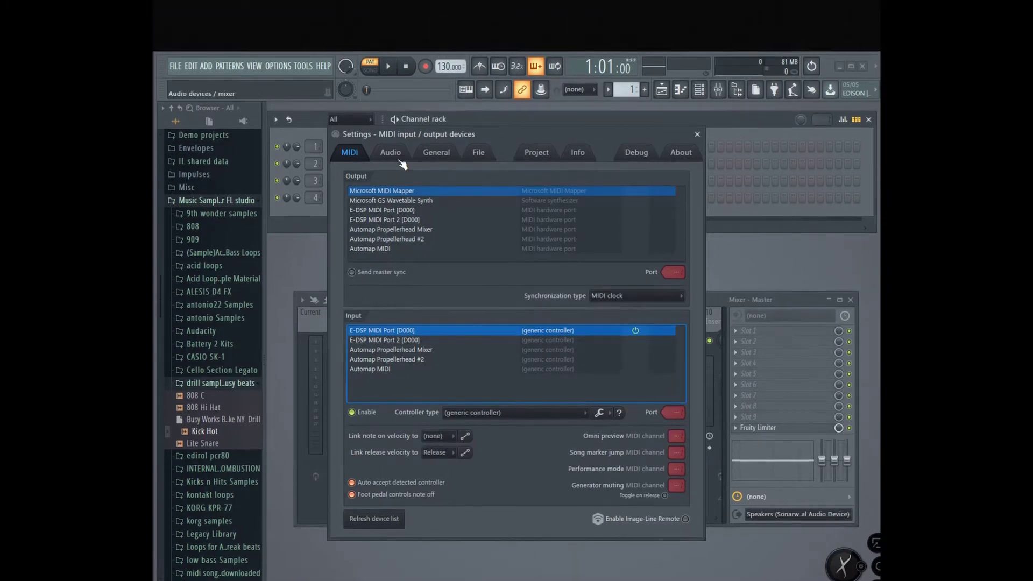
left_click(398, 105)
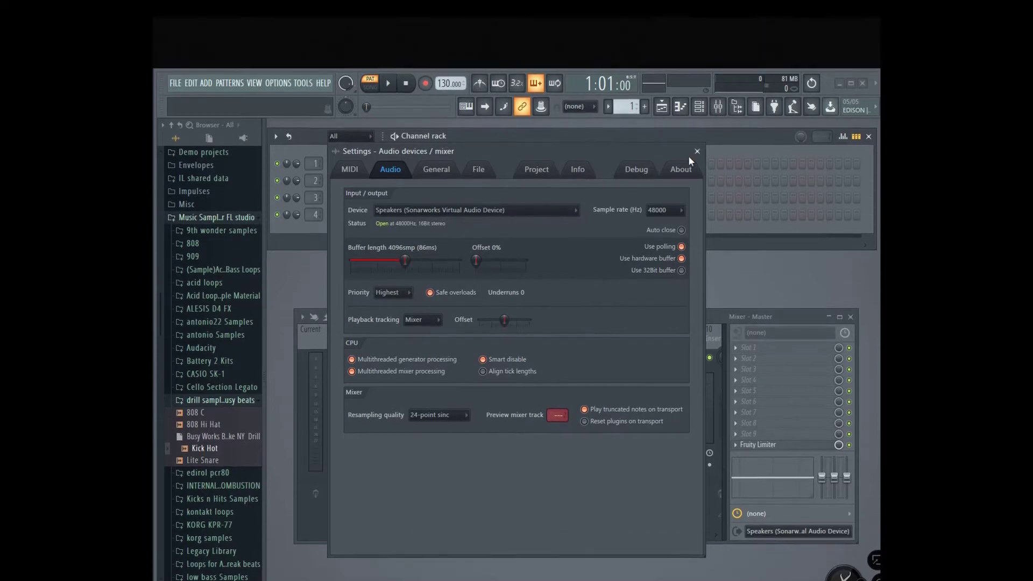
left_click(697, 134)
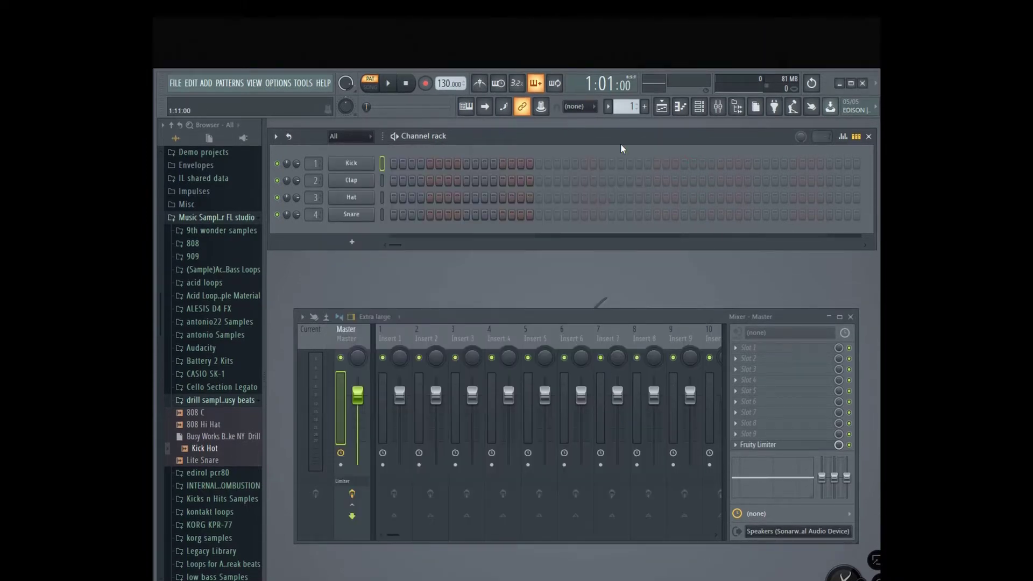
left_click(862, 152)
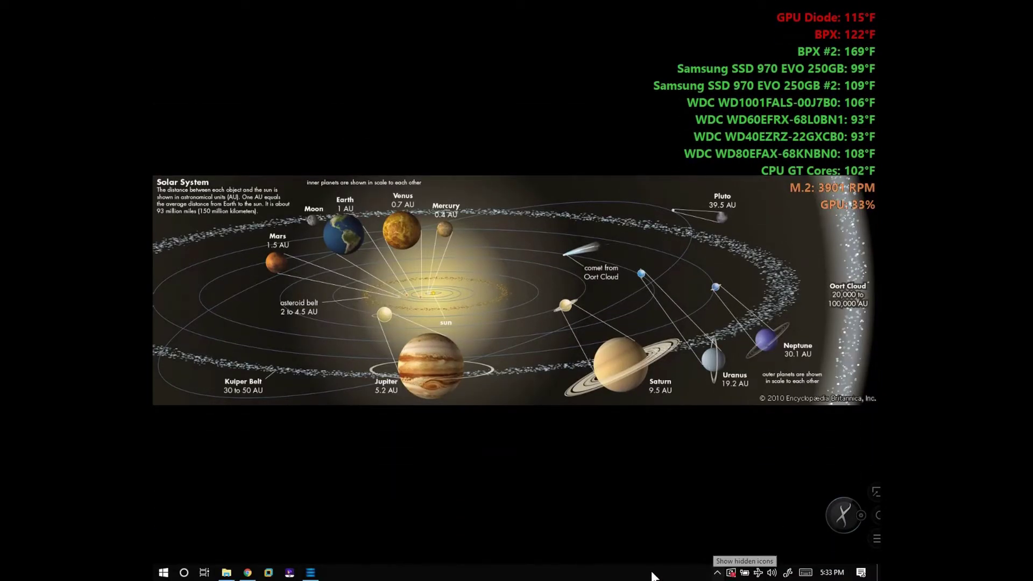
- Switch to the E-MU PatchMix DSP mixer and remove the monitor assignment from the DOCK Phones/Out 1 output
left_click(311, 573)
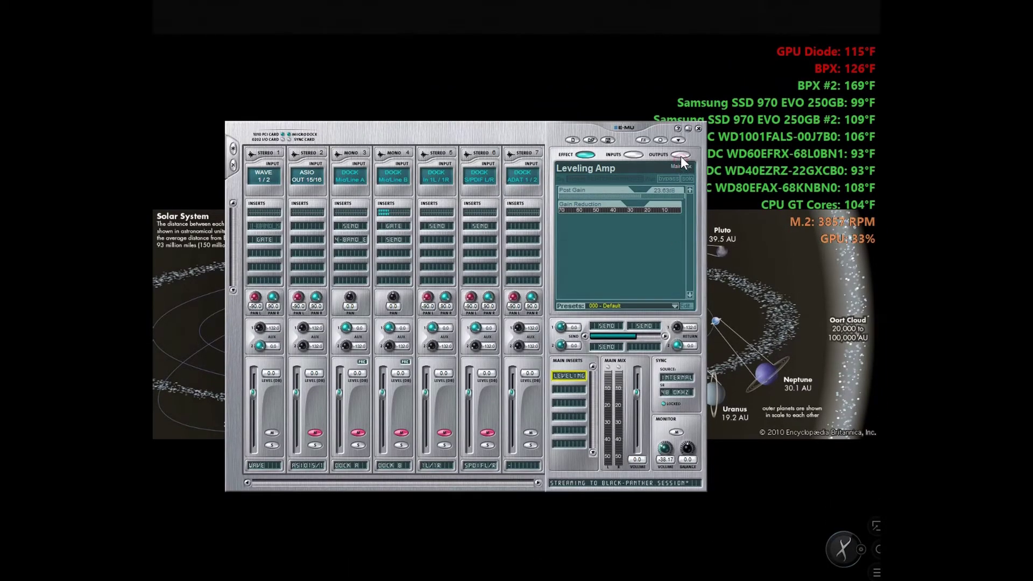
left_click(680, 155)
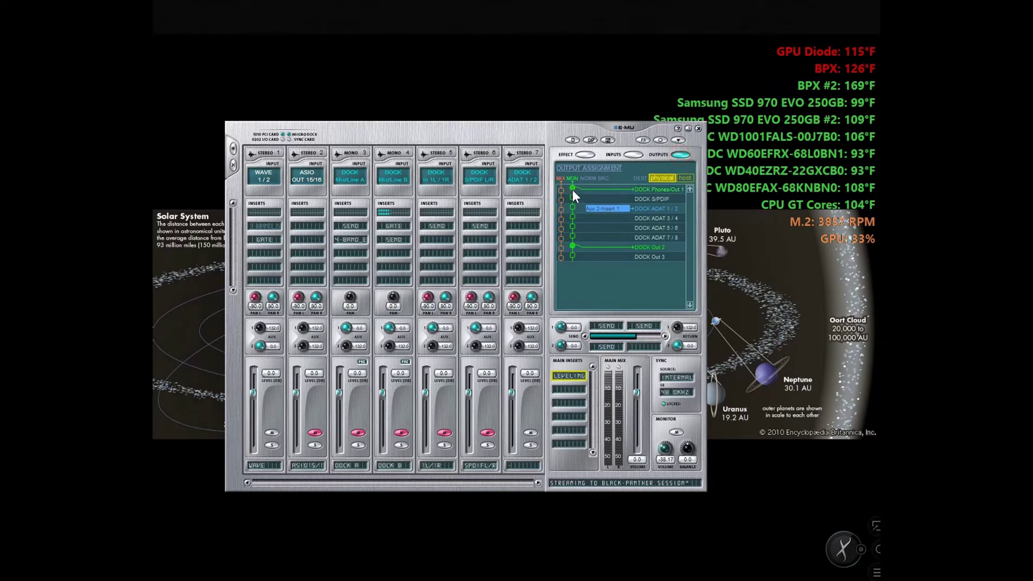
left_click(572, 246)
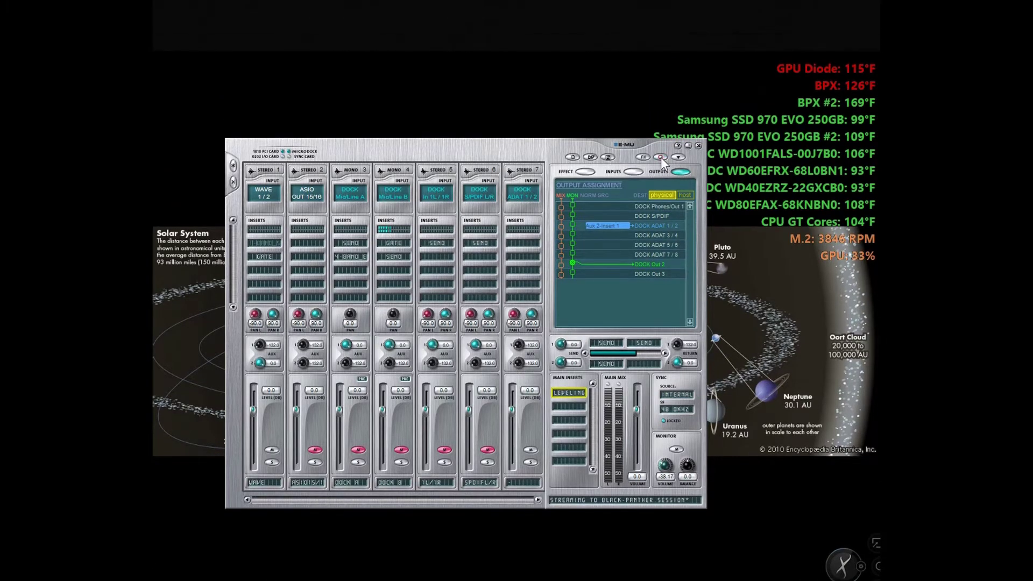
- Check the available internal sample rates in the session settings, leaving 48 kHz selected
left_click(660, 106)
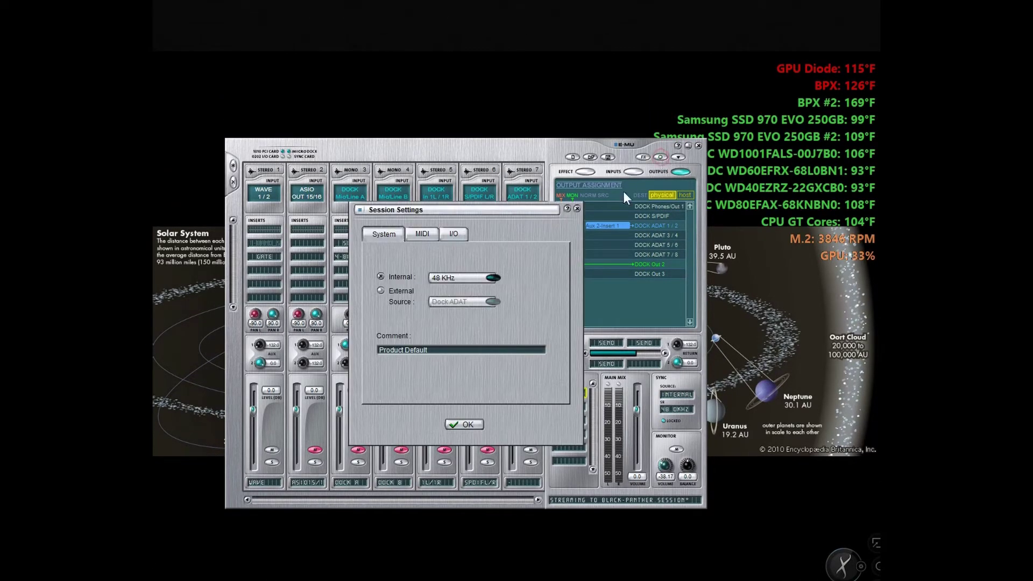
left_click(474, 276)
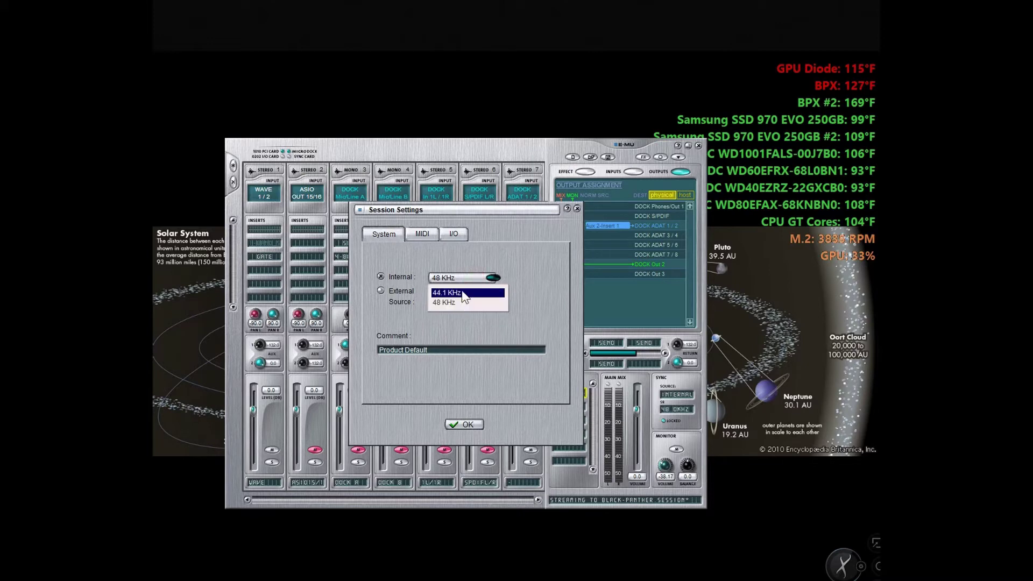
left_click(504, 254)
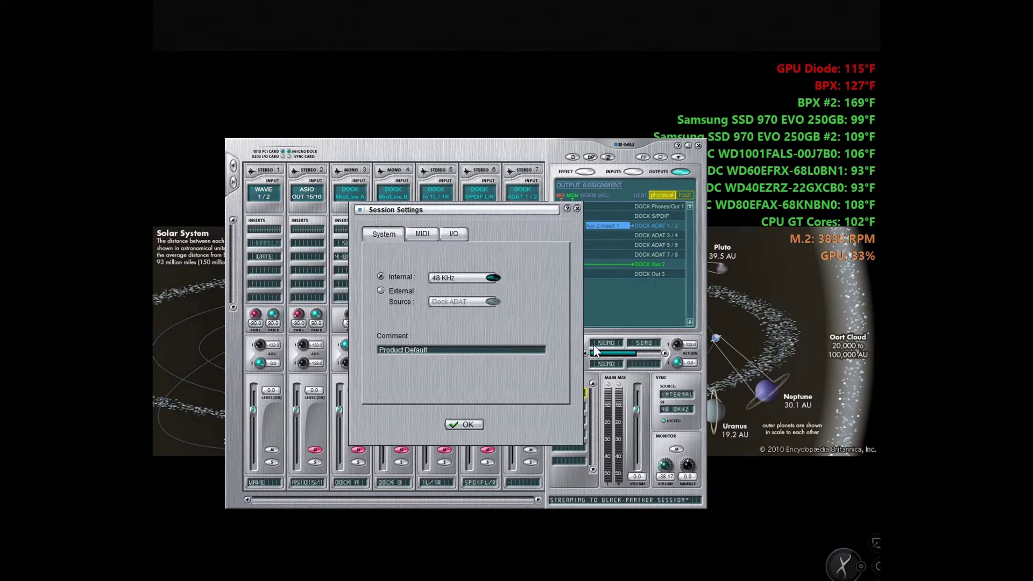
left_click(480, 424)
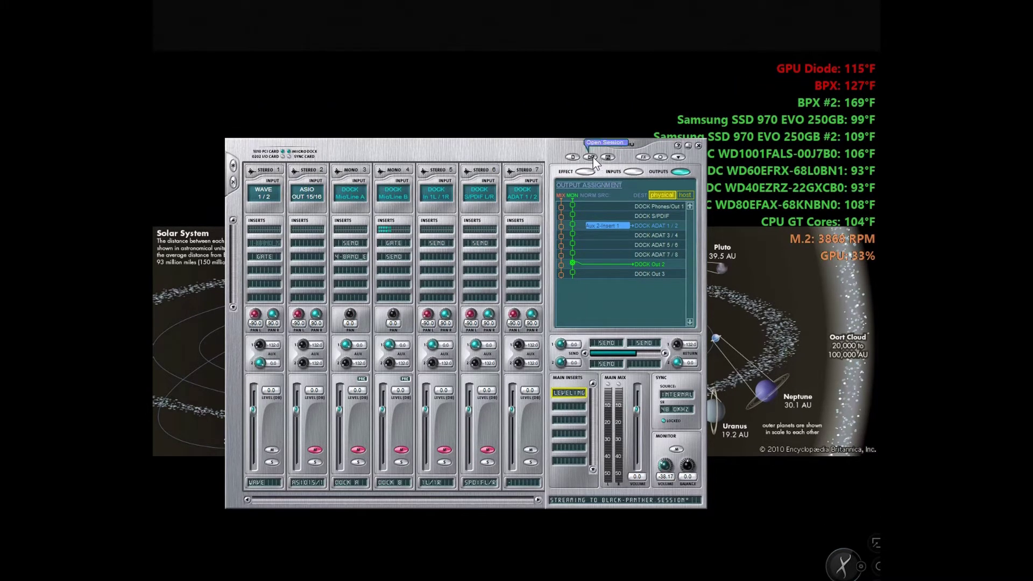
- Browse the saved PatchMix session files without saving the current session, and leave without opening one
left_click(591, 140)
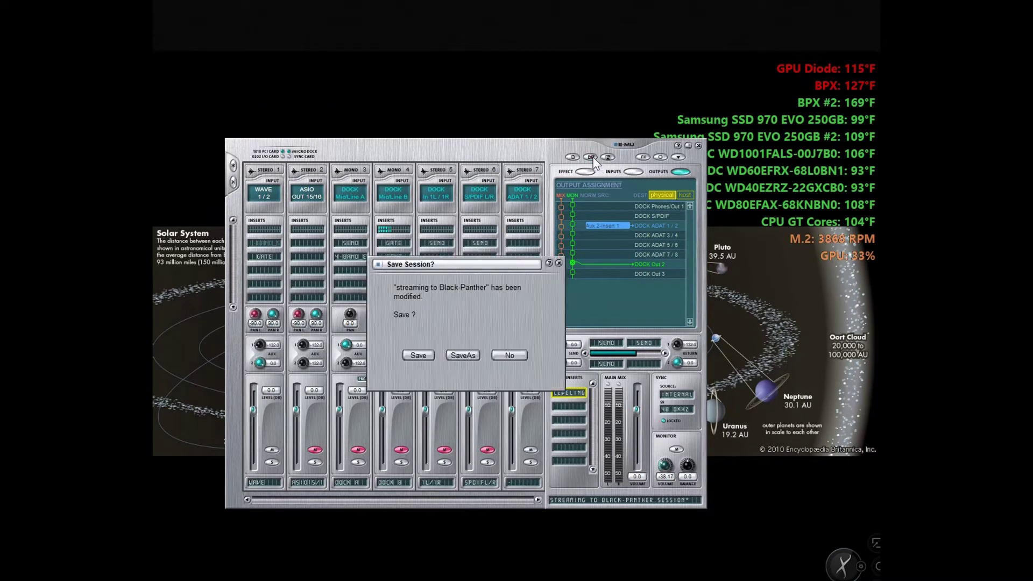
left_click(515, 356)
scroll(556, 426, "down", 1)
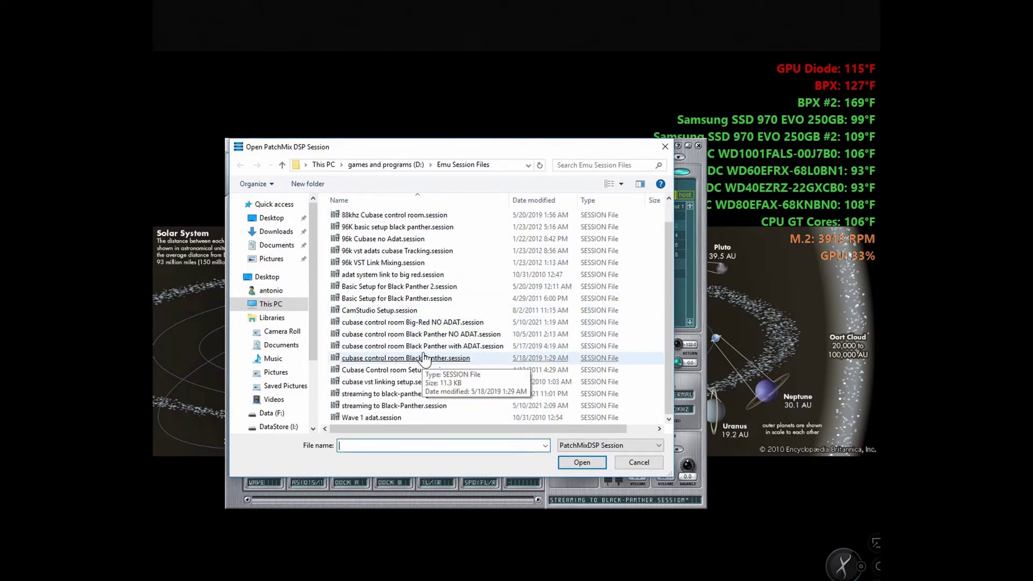
scroll(407, 318, "up", 1)
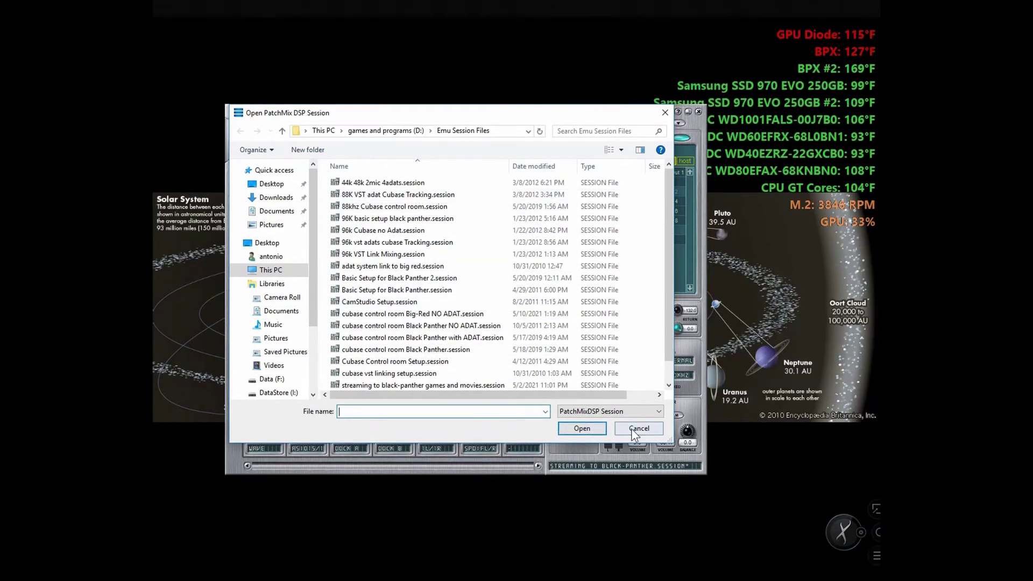
left_click(630, 462)
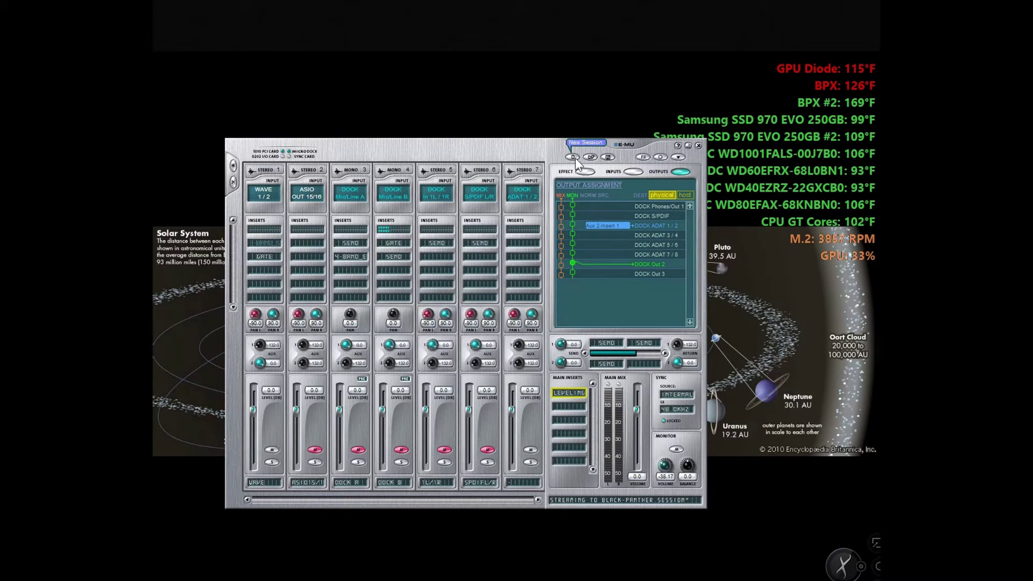
- Compare the new-session templates offered for 192k and 48k, and leave without creating a session
left_click(575, 158)
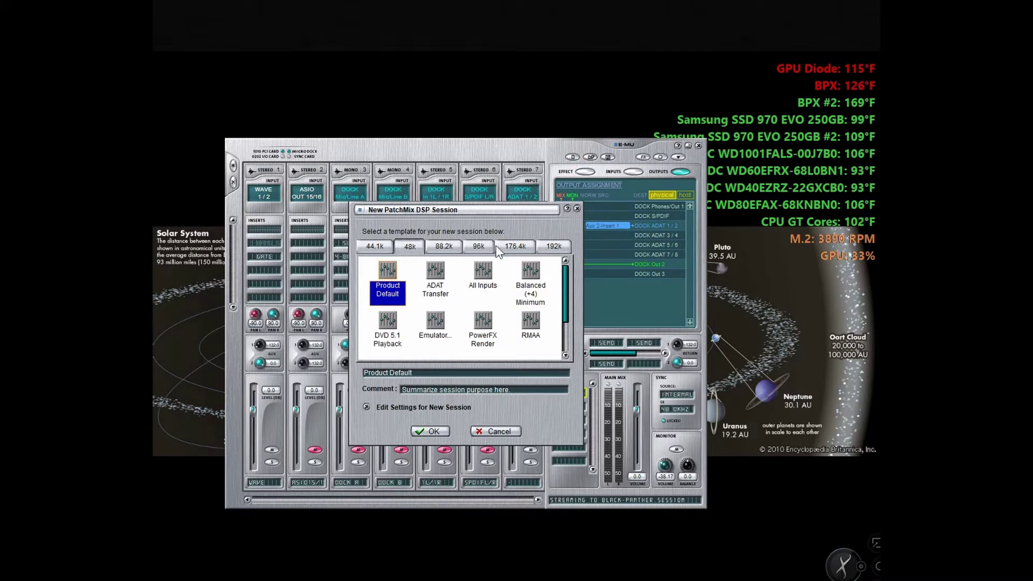
left_click(544, 251)
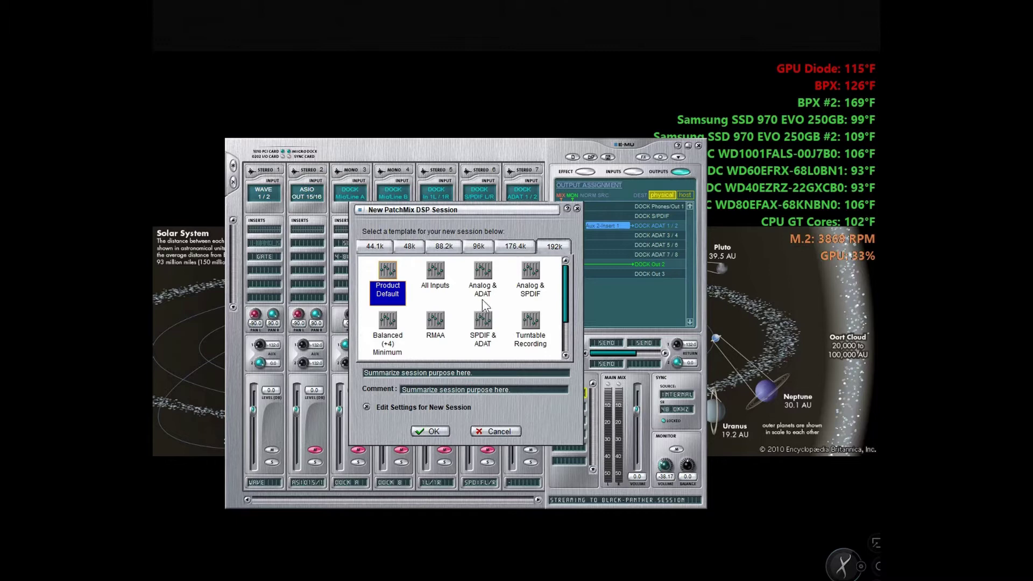
left_click(410, 246)
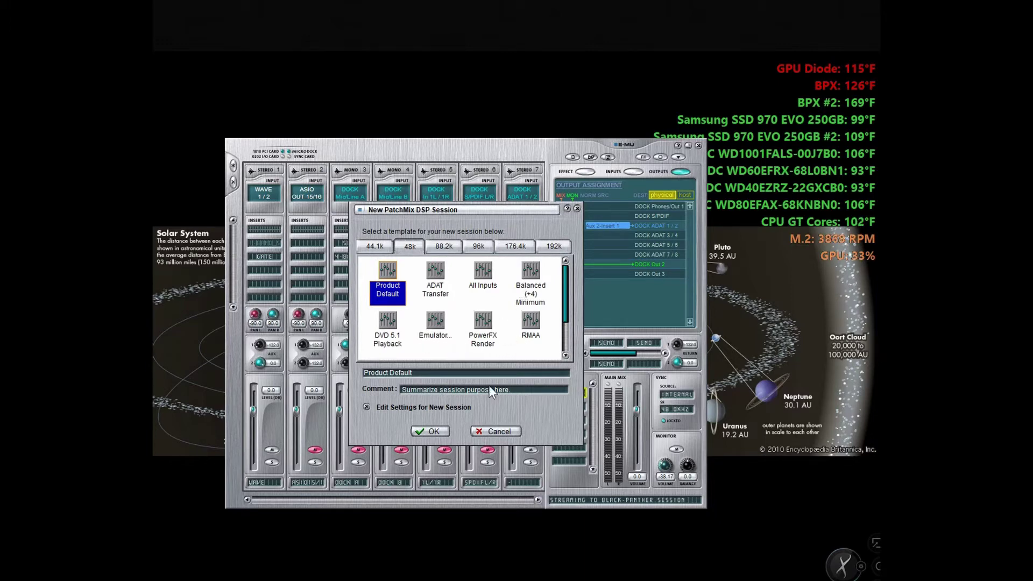
left_click(488, 431)
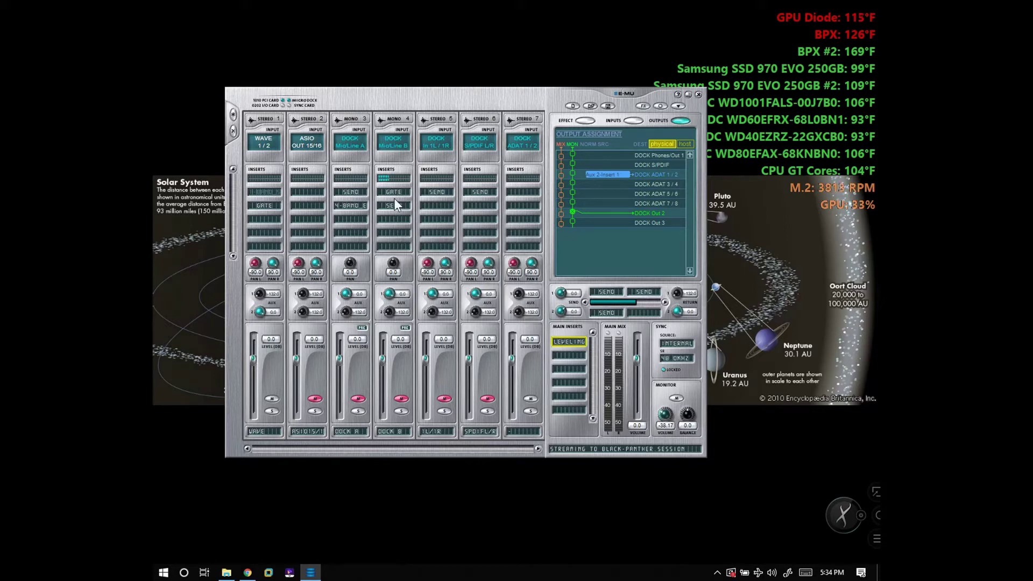
- Set the threshold of the Gate insert on the DOCK Mic/Line B strip to -39 dB
left_click(393, 194)
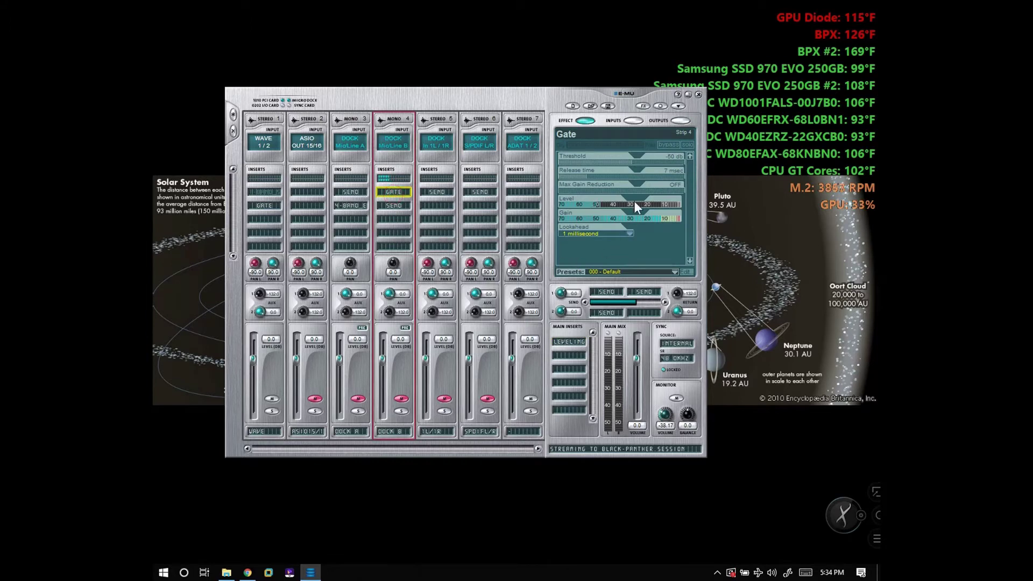
left_click_drag(635, 164, 643, 164)
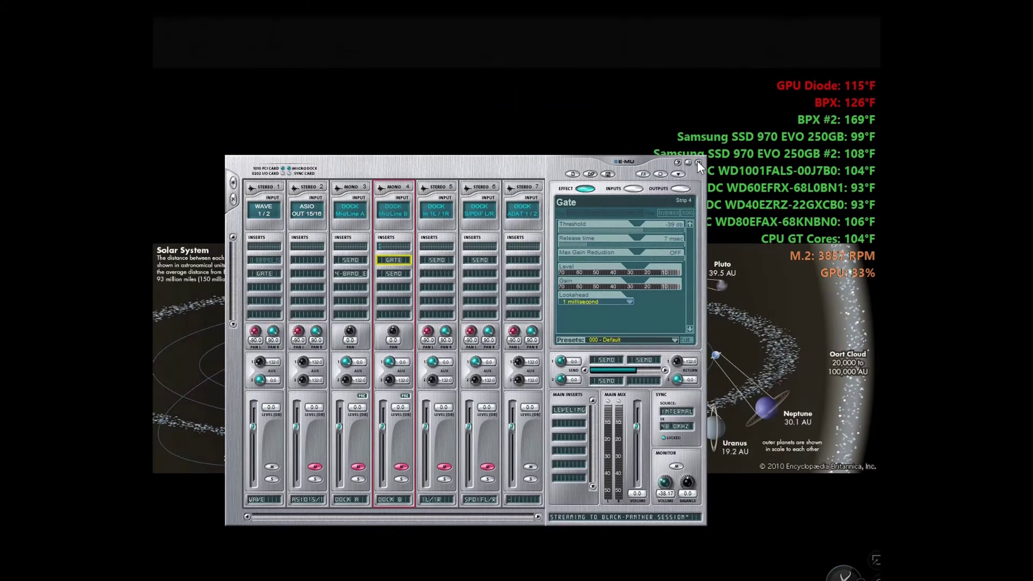
- Close the PatchMix mixer window and launch Studio One 4 from its group of pinned audio programs
left_click(698, 162)
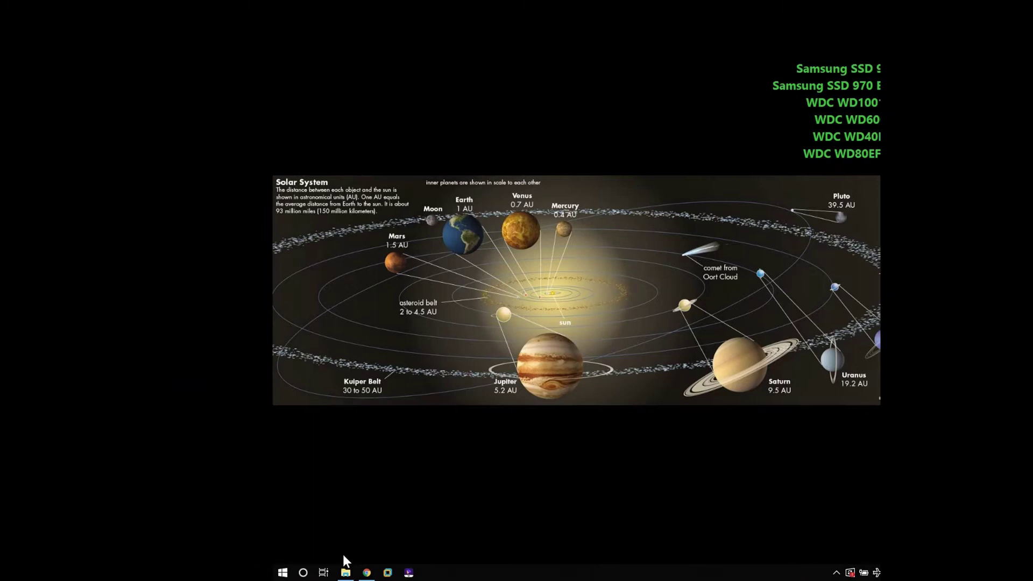
left_click(341, 573)
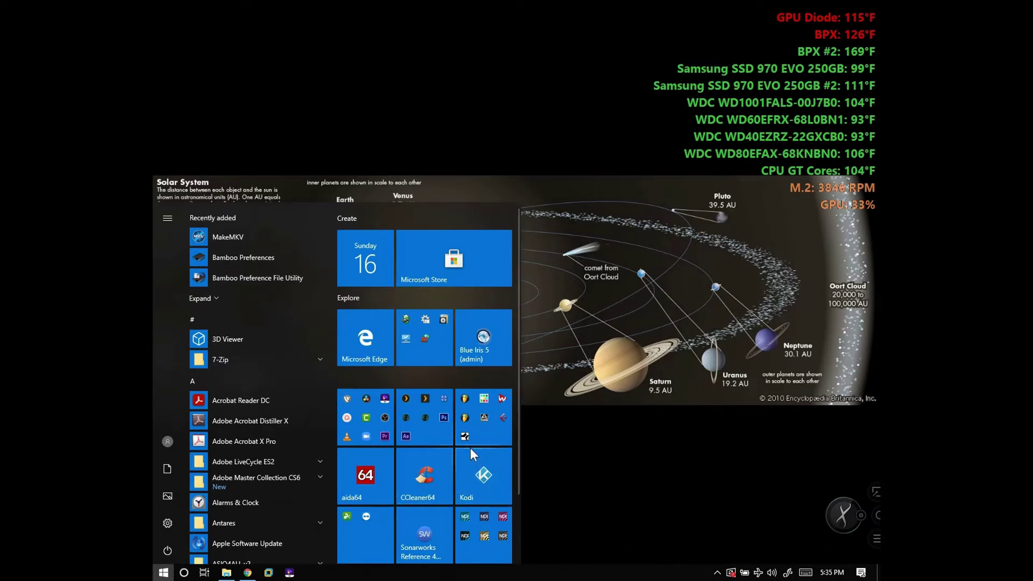
left_click(483, 436)
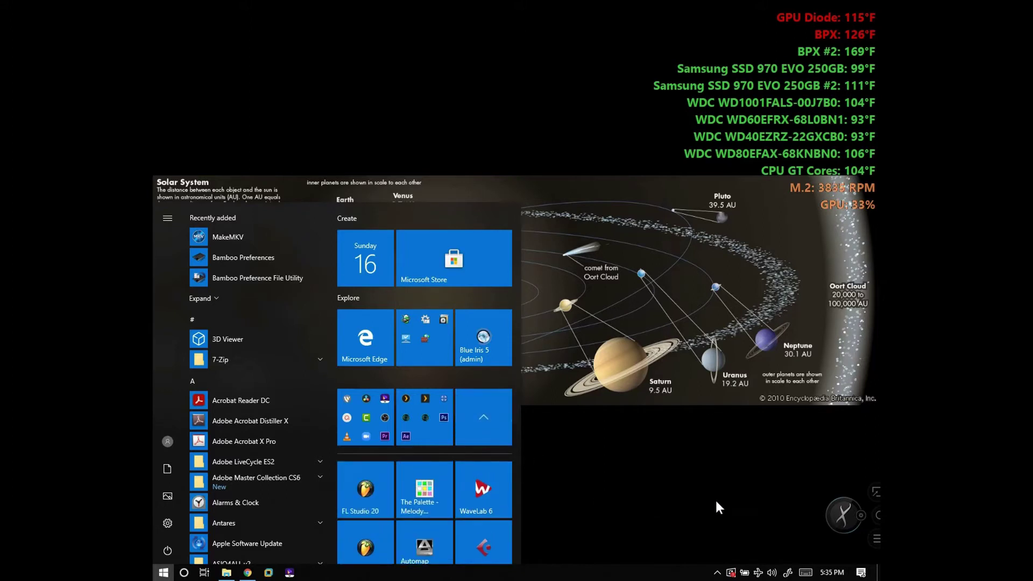
scroll(503, 507, "down", 3)
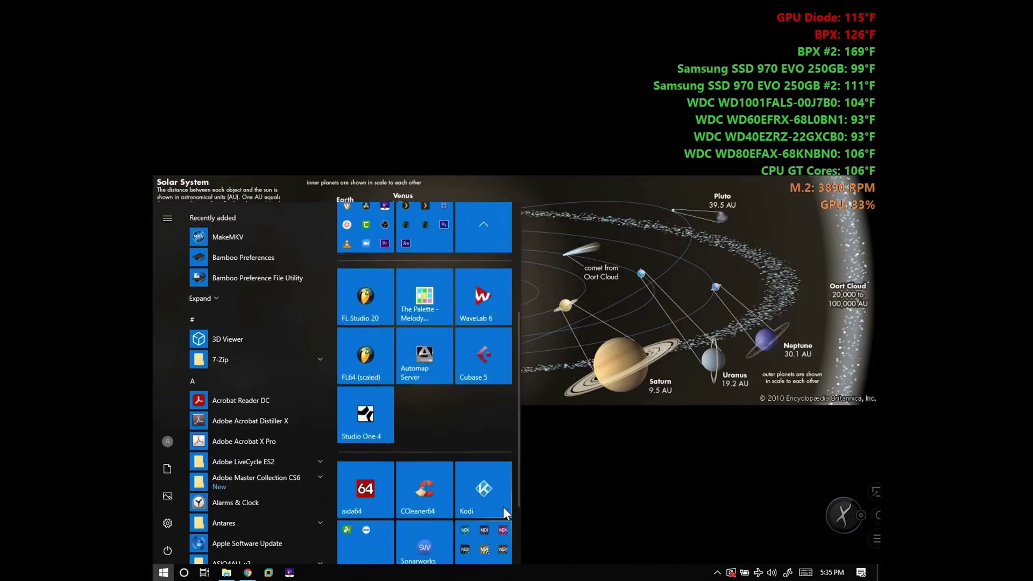
left_click(371, 408)
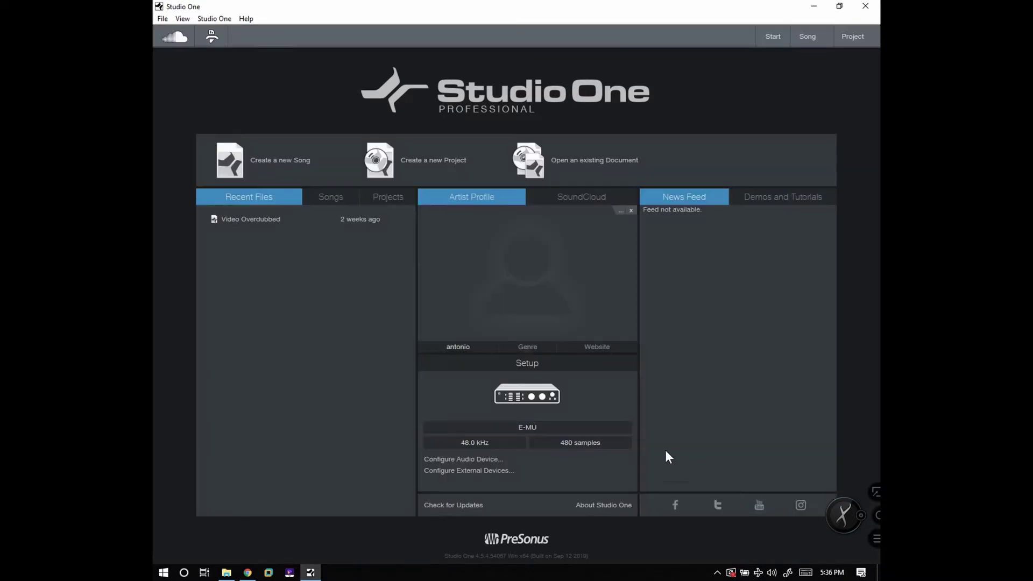
- Examine the E-MU audio device's block size, sample rate and latency, plus the processing settings in the audio setup options
left_click(526, 402)
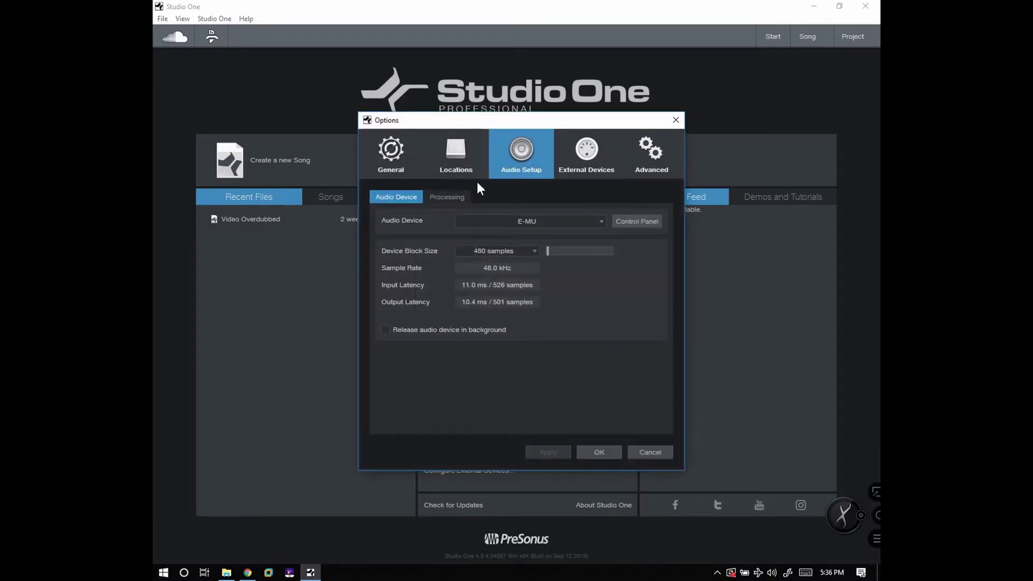
left_click(592, 161)
left_click(527, 160)
left_click(450, 194)
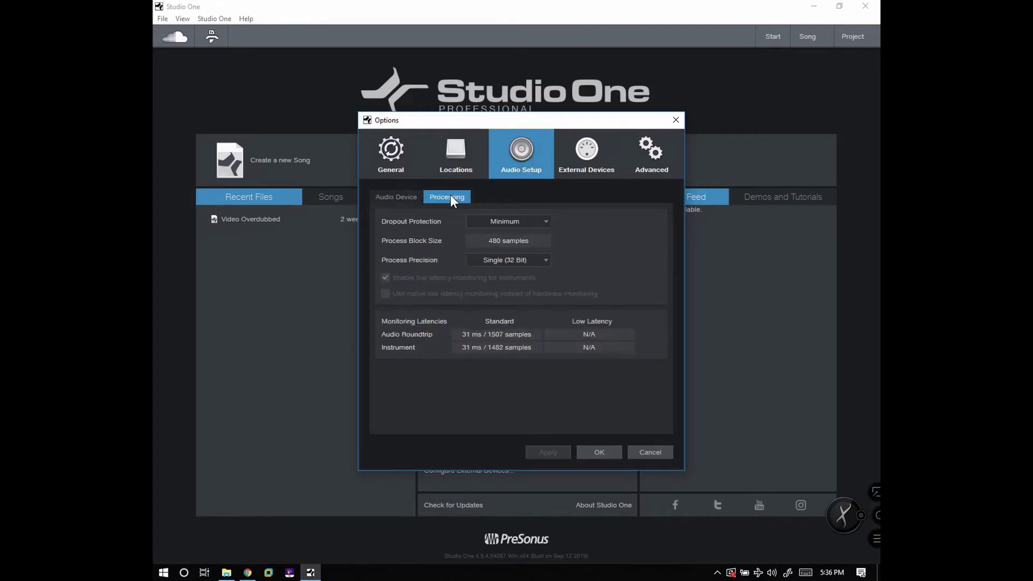
left_click(416, 199)
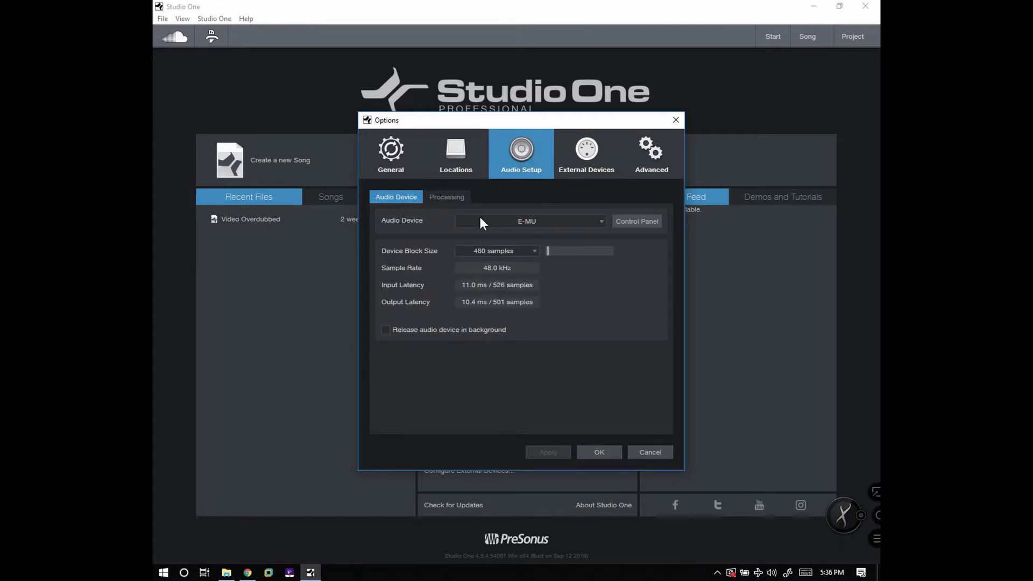
- Review the location options for VST plug-ins, instrument library, sound sets, file types and user data
left_click(457, 168)
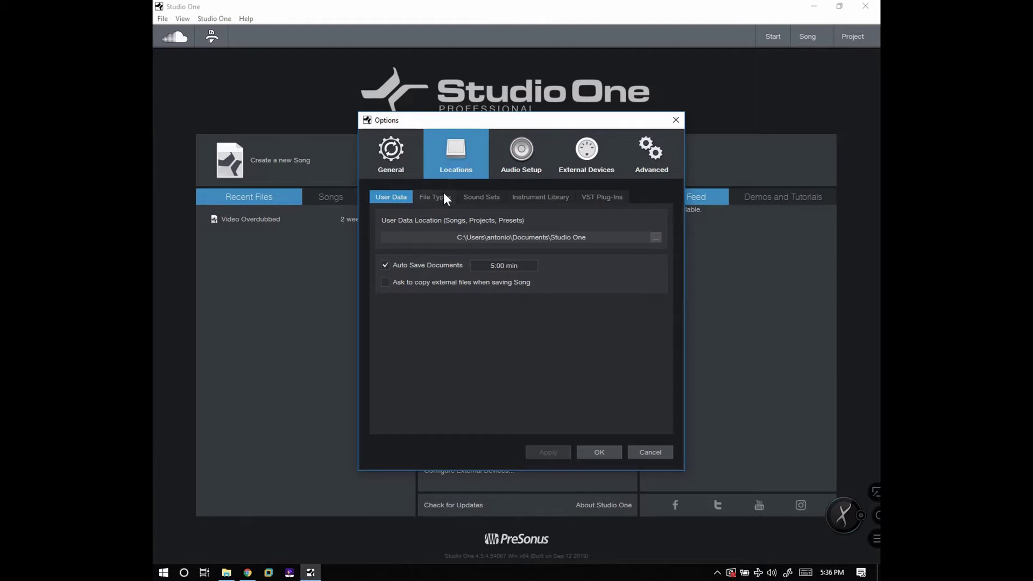
left_click(609, 200)
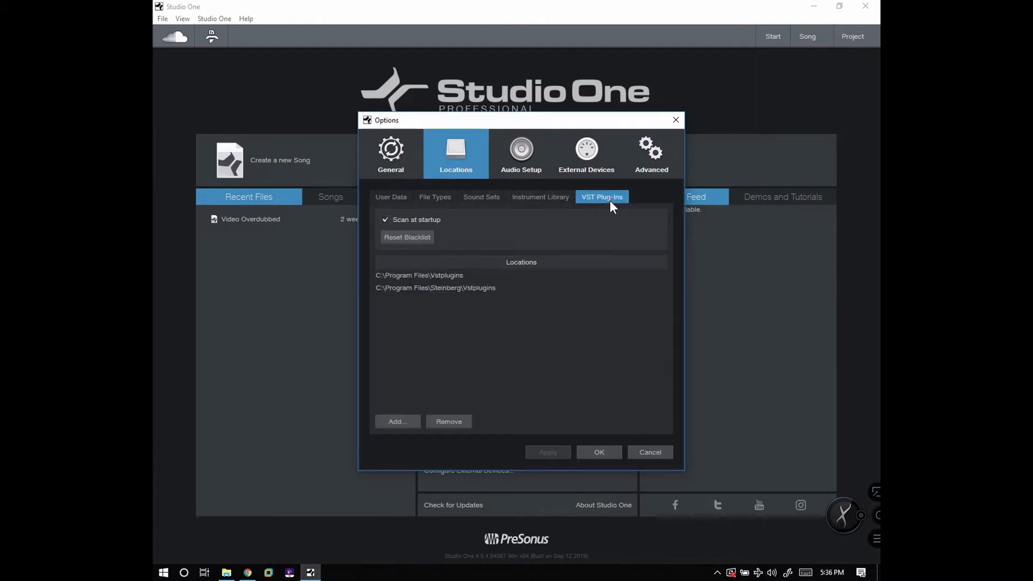
left_click(548, 199)
left_click(491, 200)
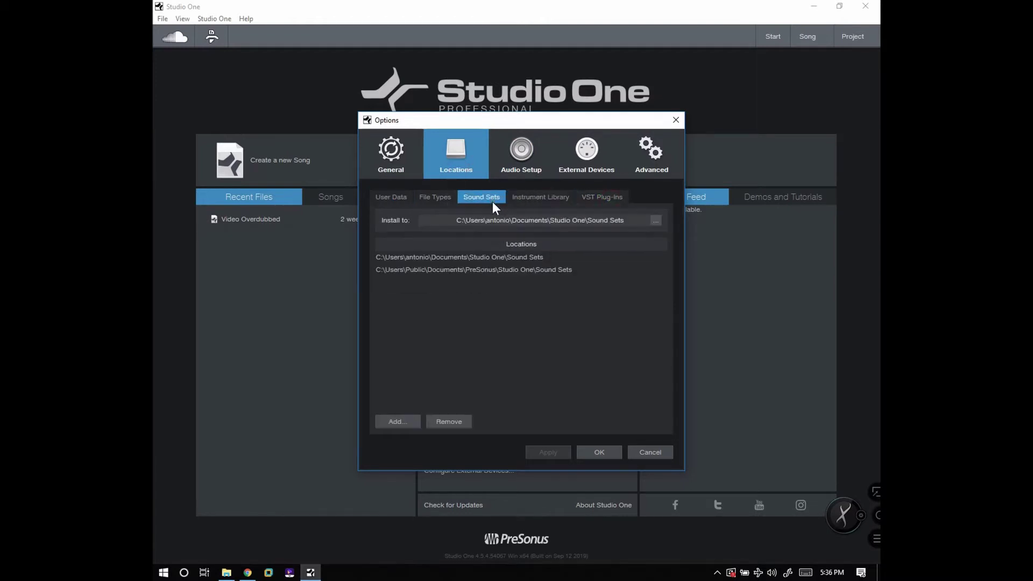
left_click(428, 199)
left_click(402, 199)
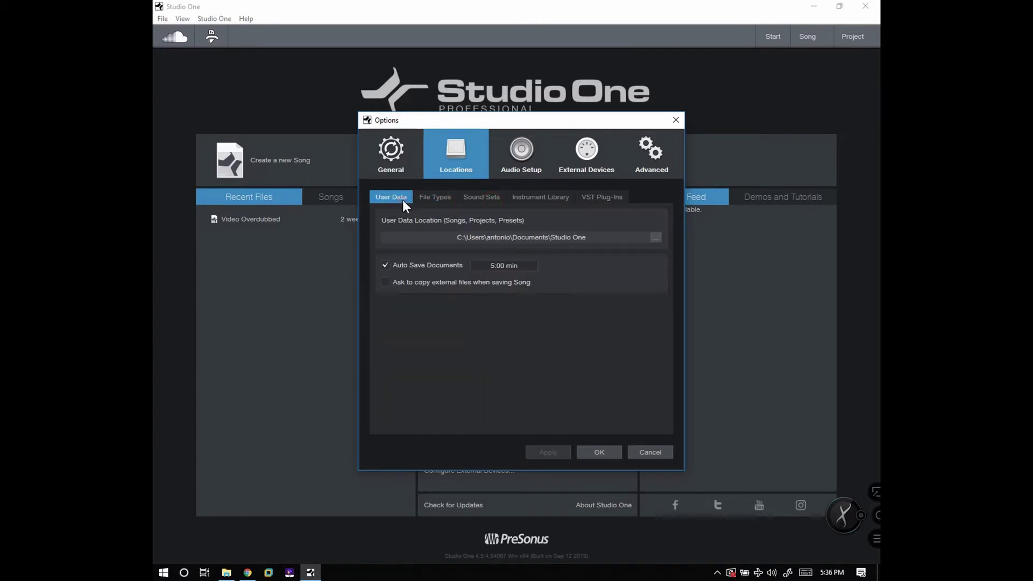
- Look through the general options, including appearance, keyboard shortcuts and network
left_click(398, 172)
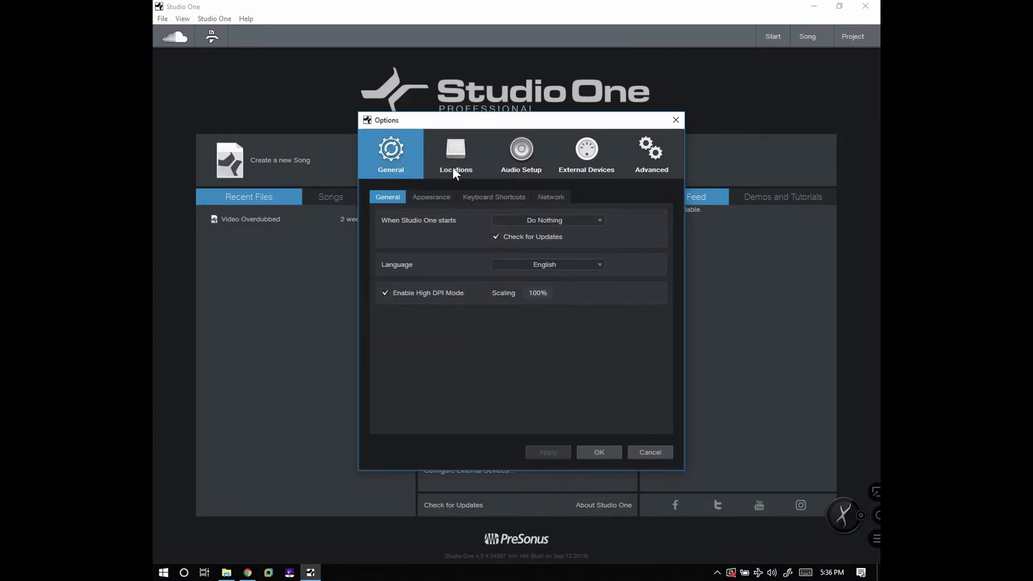
left_click(431, 194)
left_click(474, 194)
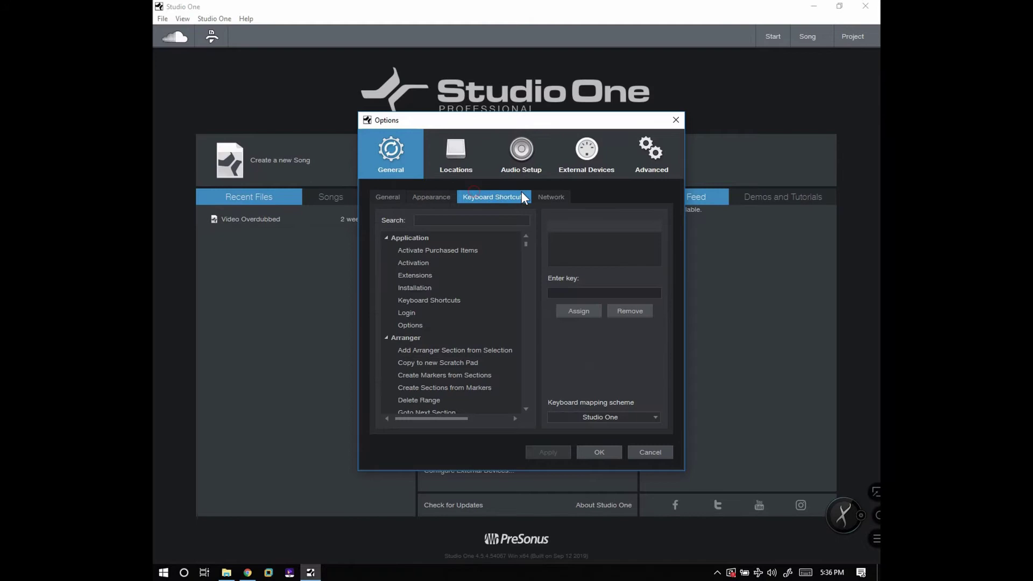
left_click(544, 196)
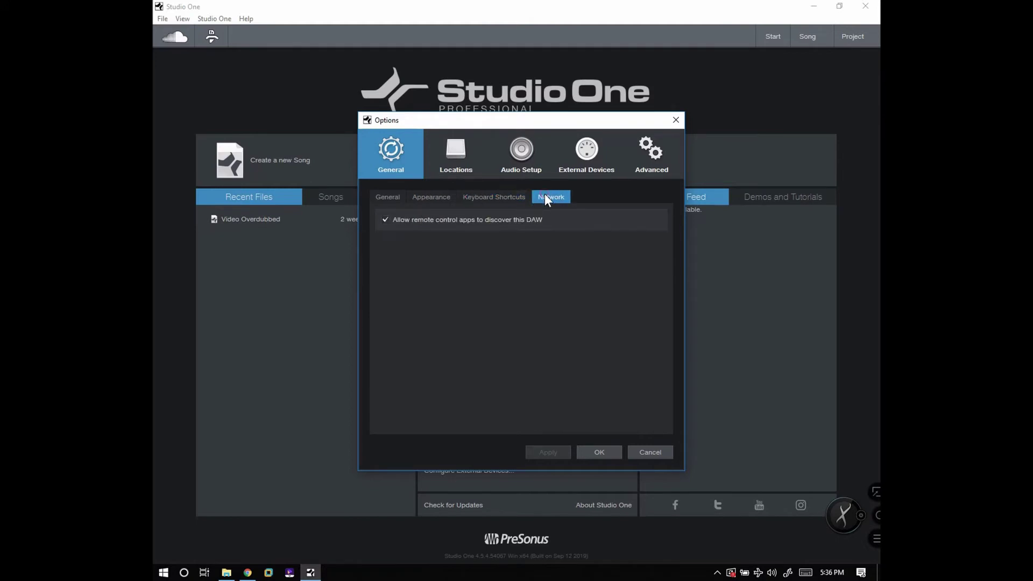
- Check the external device options and the advanced editing, audio and automation options, and leave without changing anything
left_click(579, 163)
left_click(647, 161)
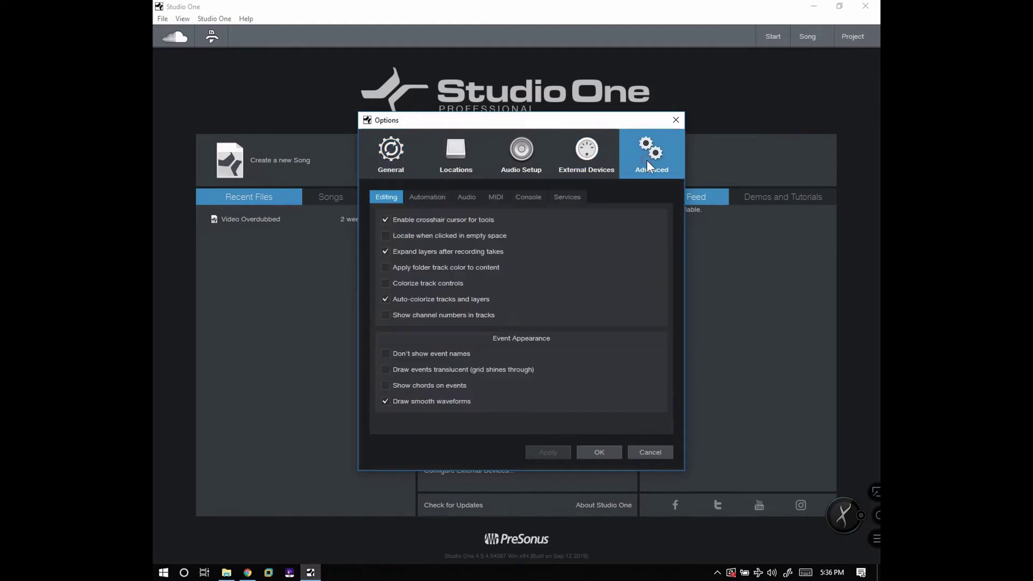
left_click(466, 198)
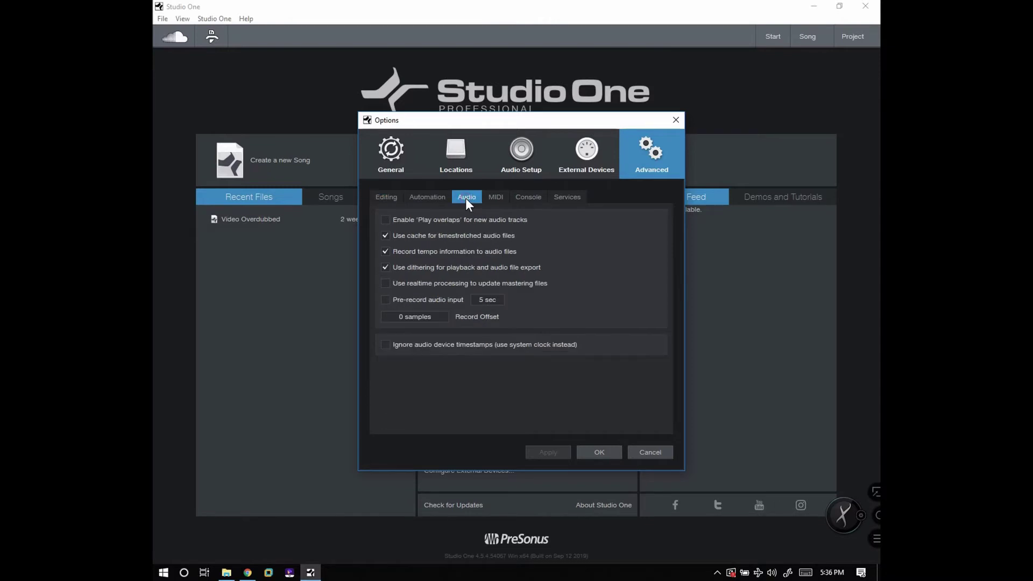
left_click(437, 198)
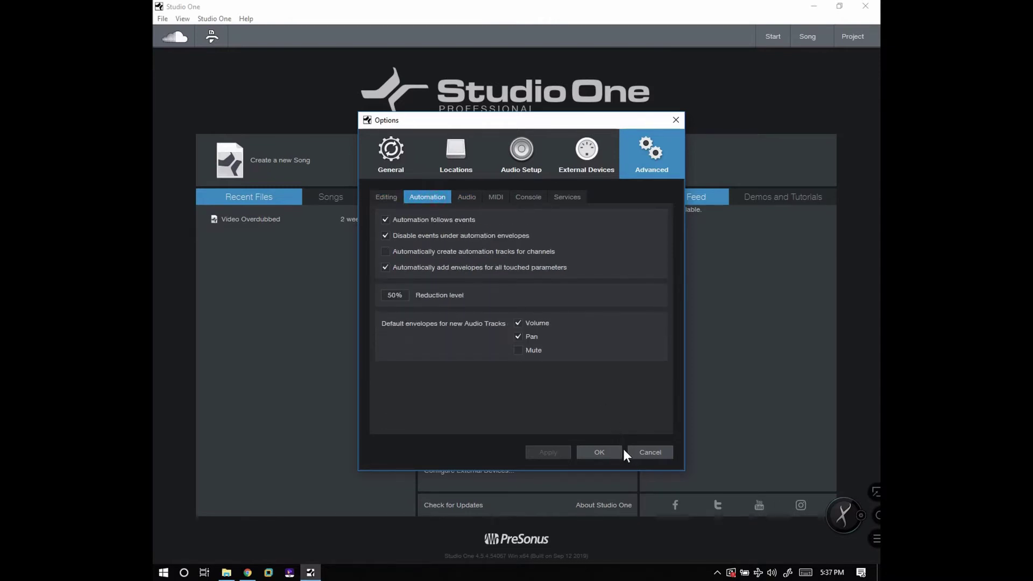
left_click(637, 452)
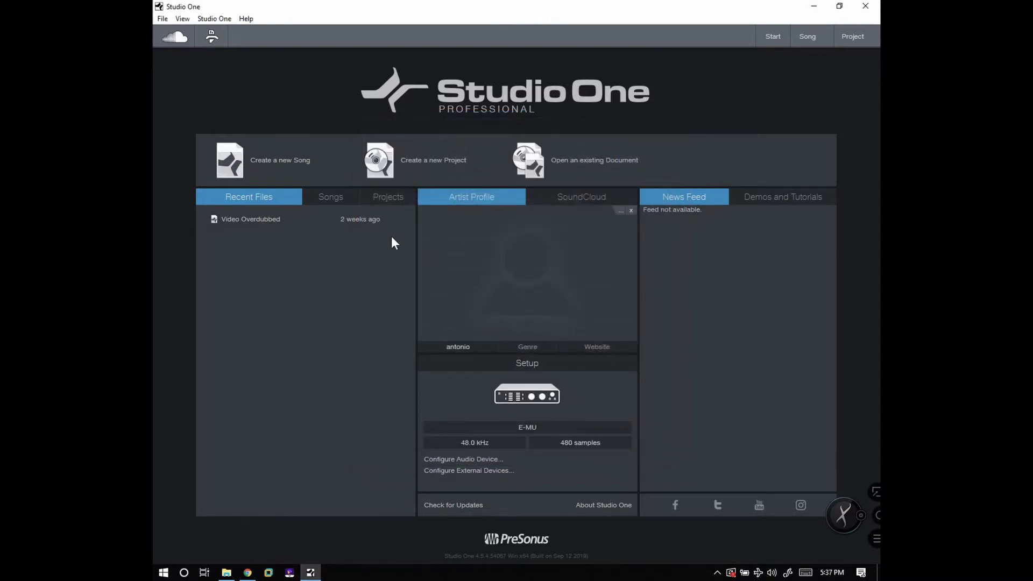
- Create a new song from the Empty Song template at 48.0 kHz, 24 Bit and 120 BPM
left_click(292, 168)
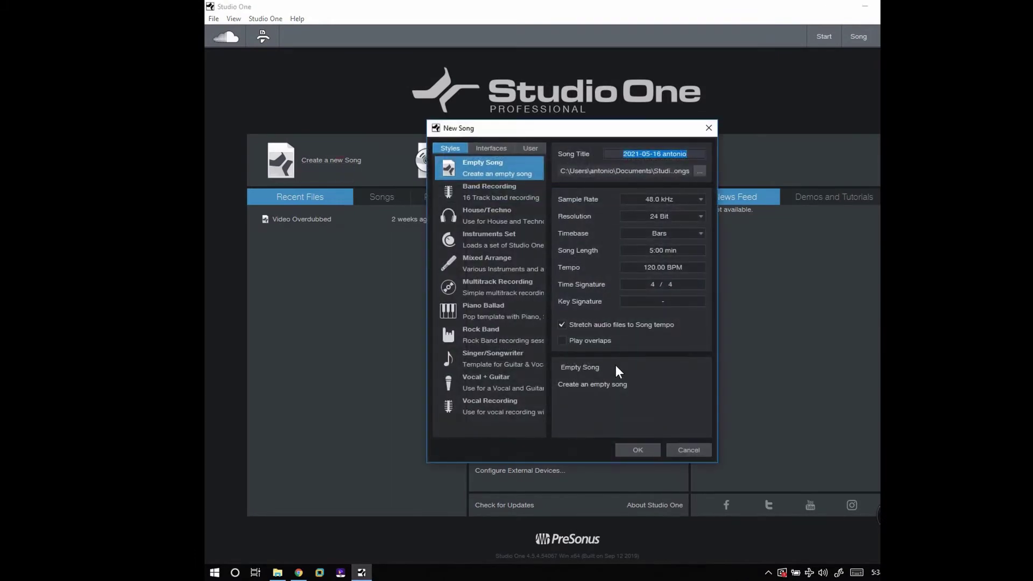
left_click(645, 448)
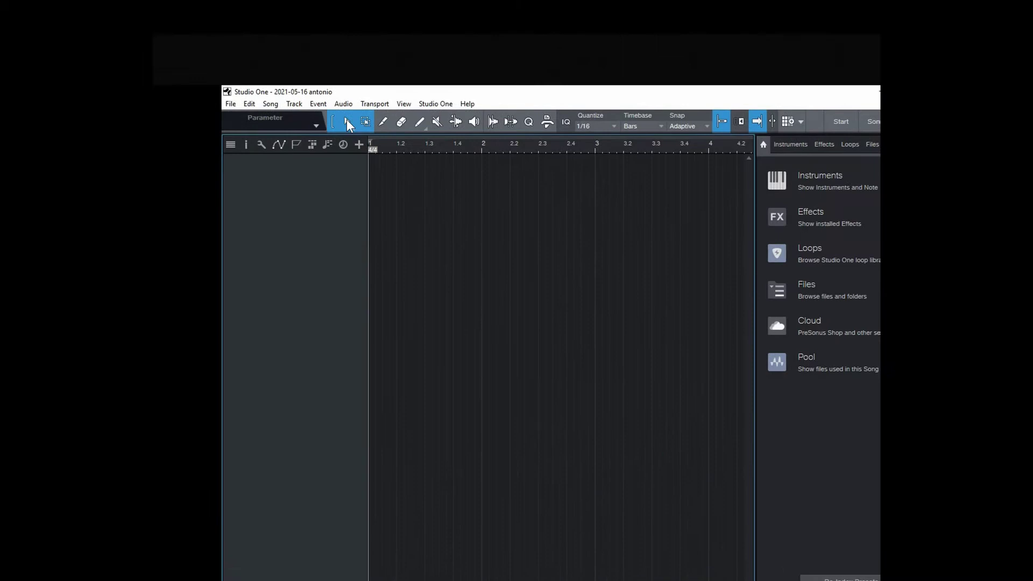
- Examine the song's audio I/O setup, going through the E-MU ASIO input channels and output channels
left_click(254, 19)
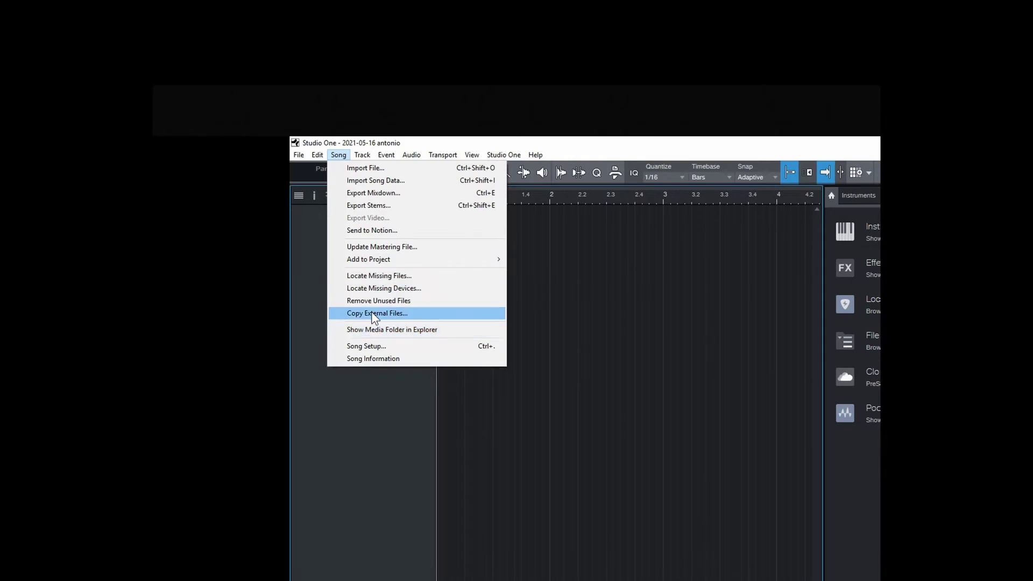
mouse_move(405, 157)
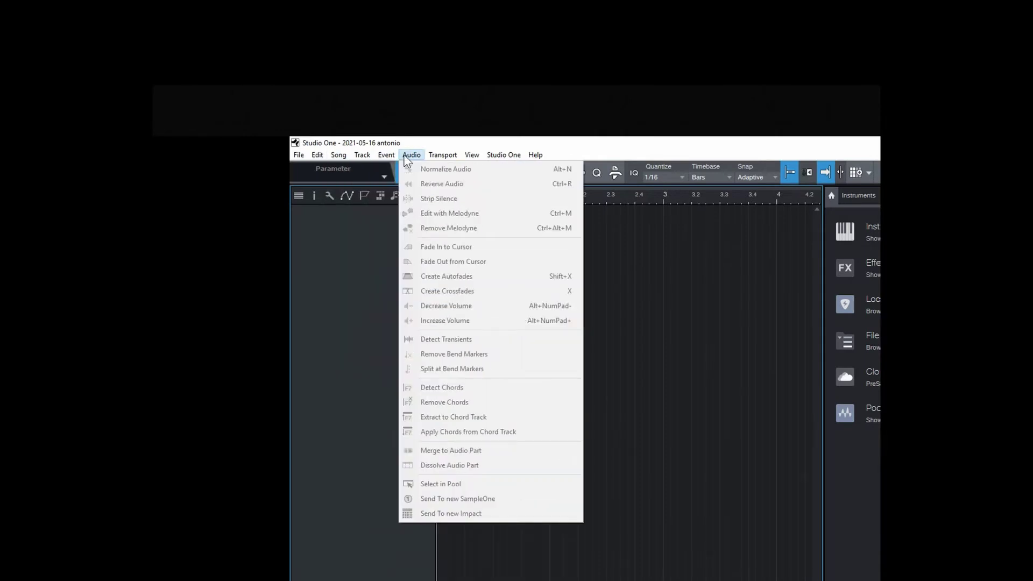
mouse_move(338, 156)
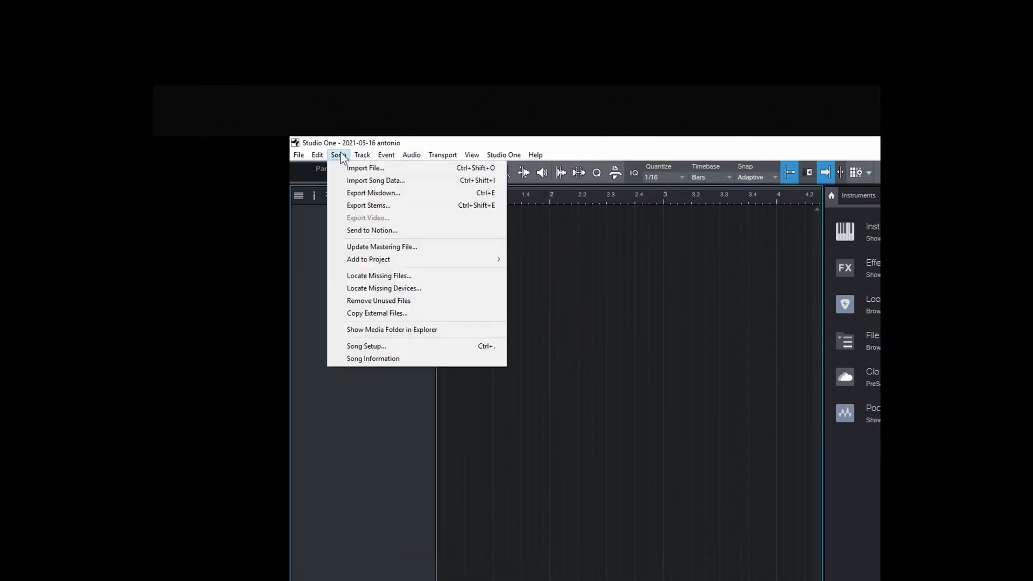
left_click(368, 344)
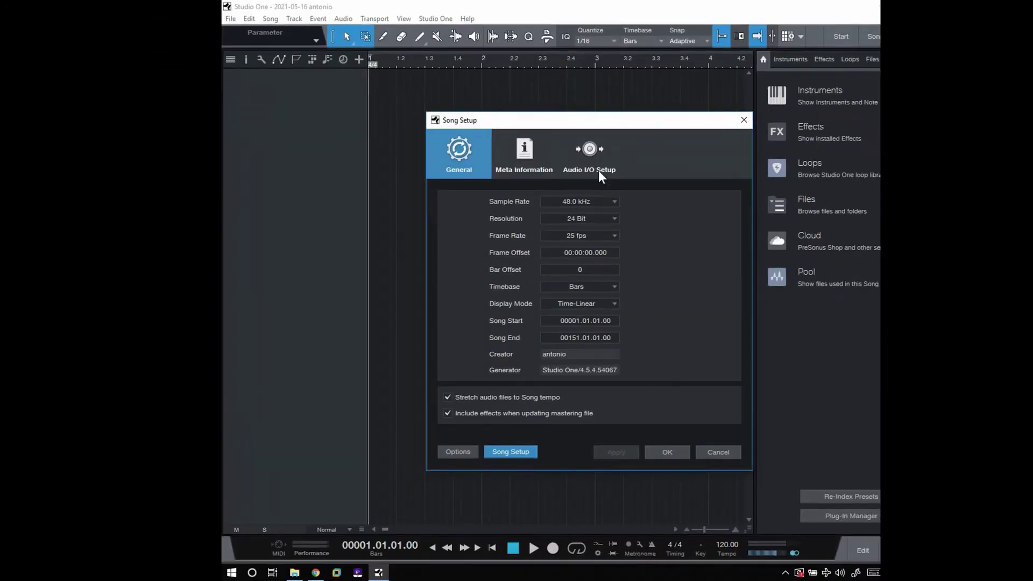
left_click(598, 170)
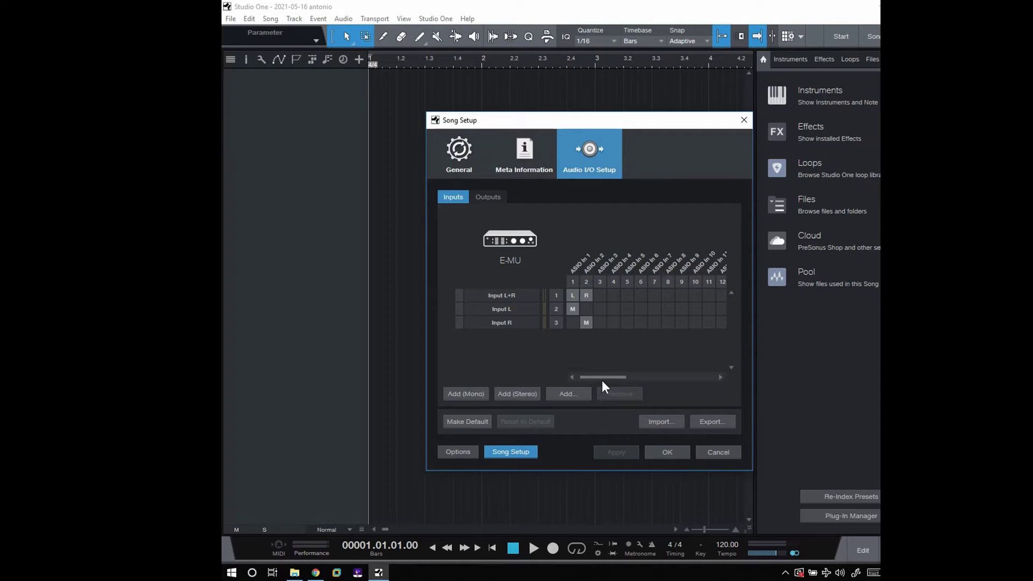
left_click_drag(602, 377, 631, 380)
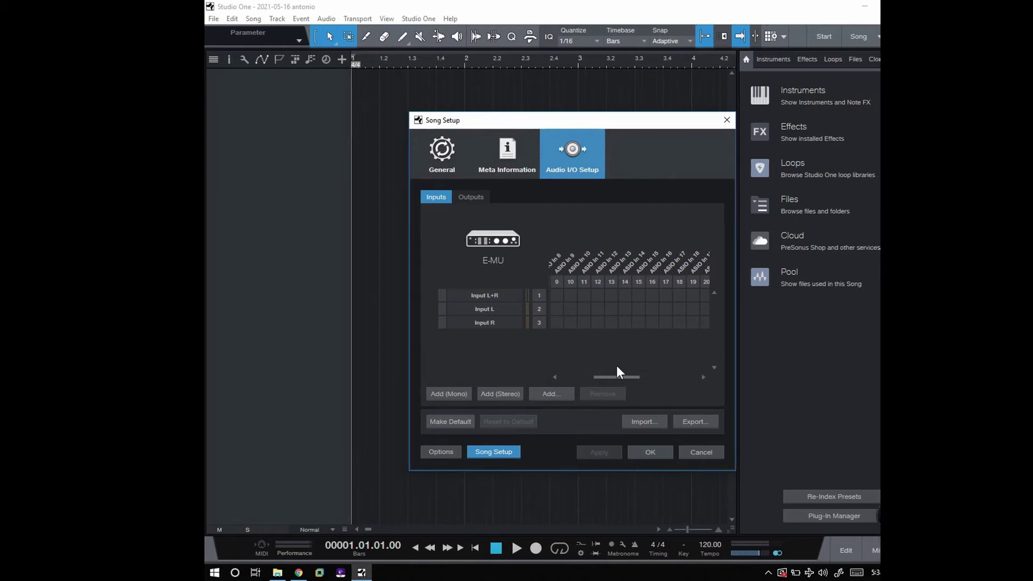
left_click_drag(618, 374, 571, 371)
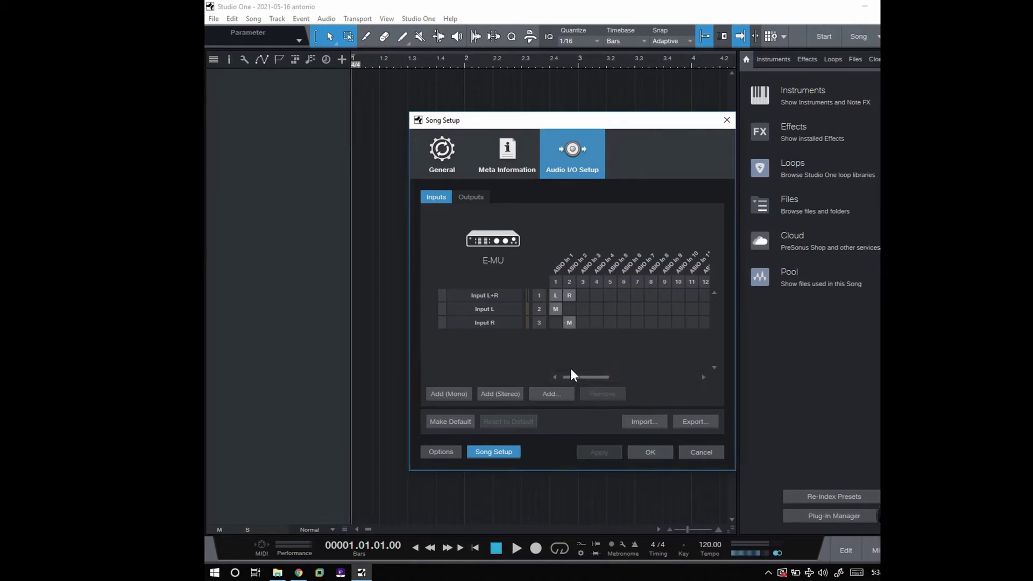
left_click(471, 198)
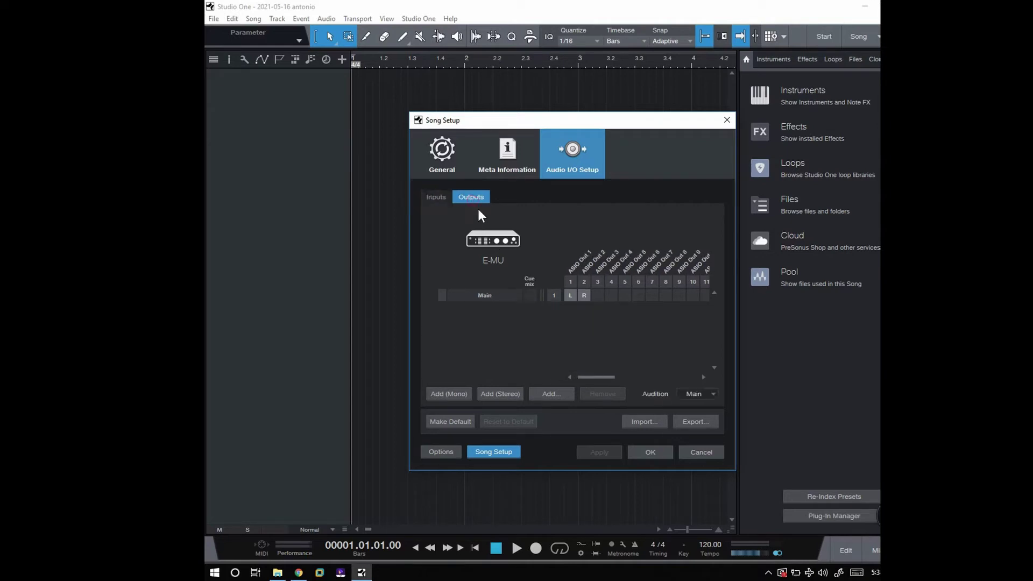
mouse_move(589, 377)
left_mouse_down()
mouse_move(681, 383)
mouse_move(579, 377)
left_mouse_up()
left_click(442, 197)
- Review the song's meta information and available sample rates, and leave the song setup without changing anything
left_click(491, 165)
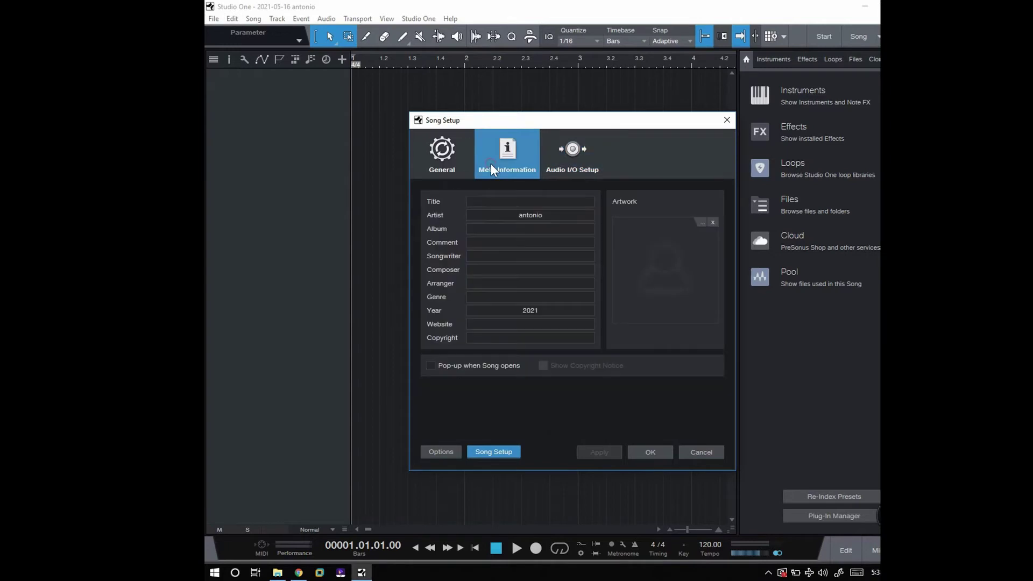
left_click(457, 162)
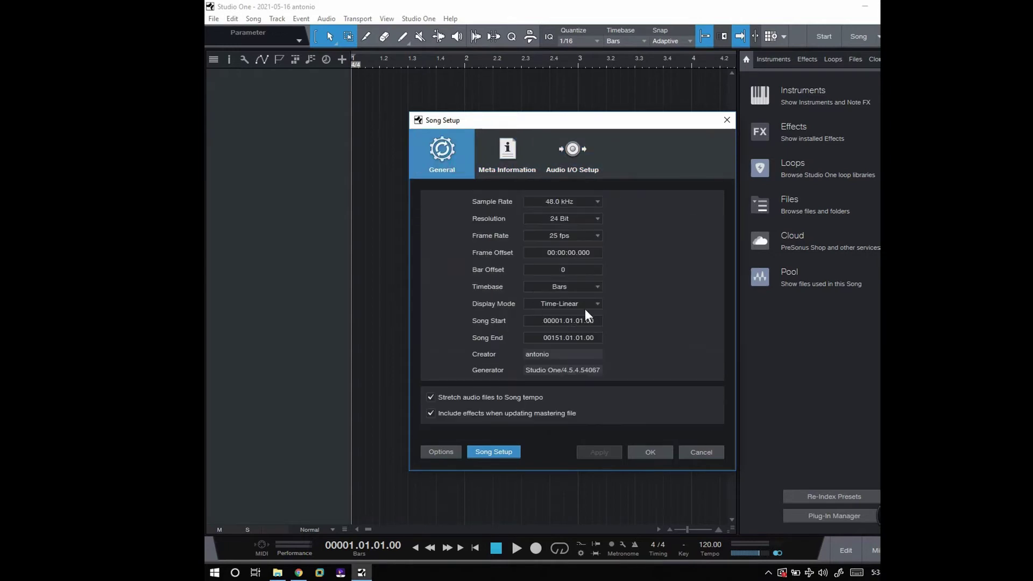
left_click(597, 205)
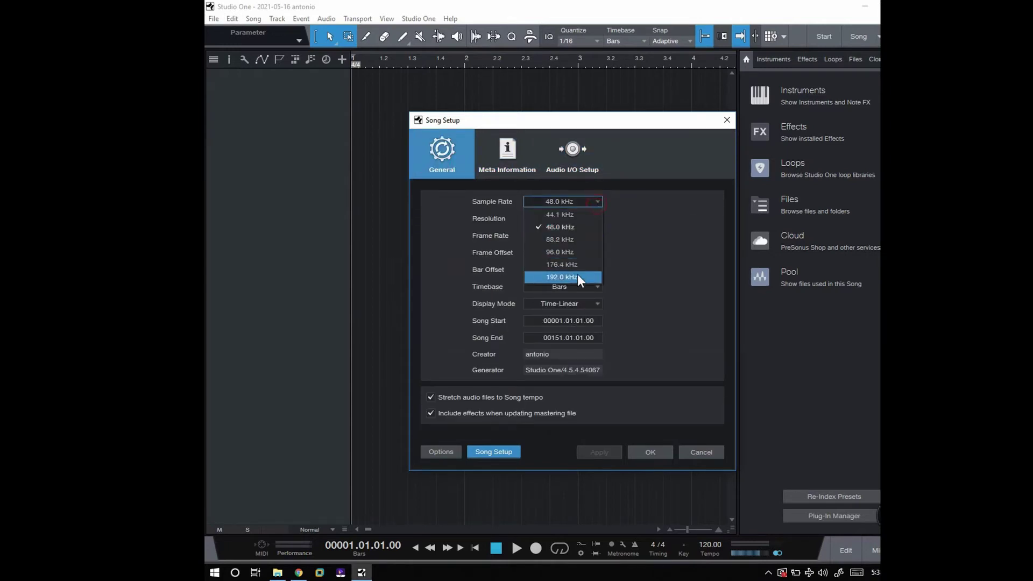
left_click(597, 205)
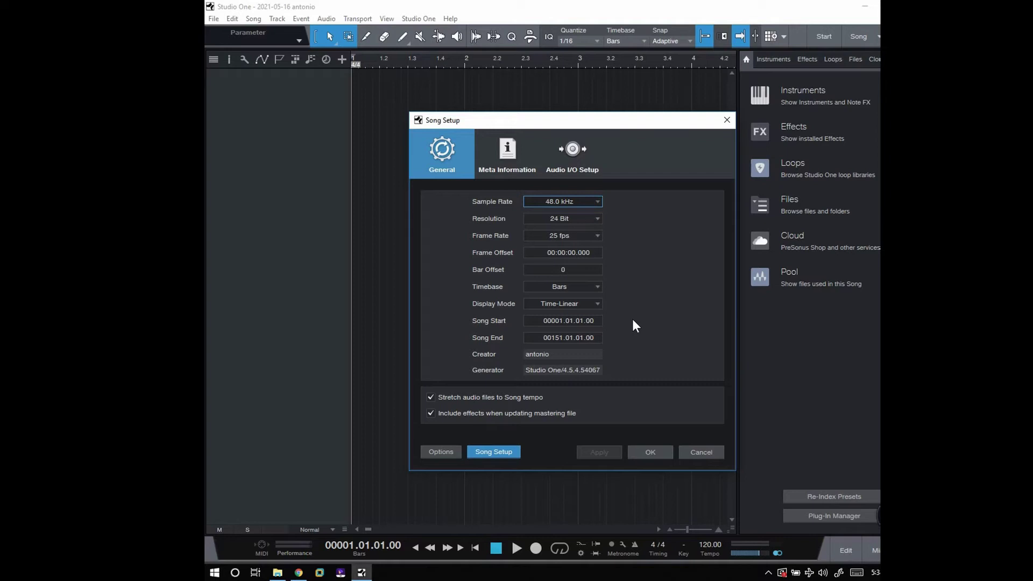
left_click(516, 172)
left_click(571, 170)
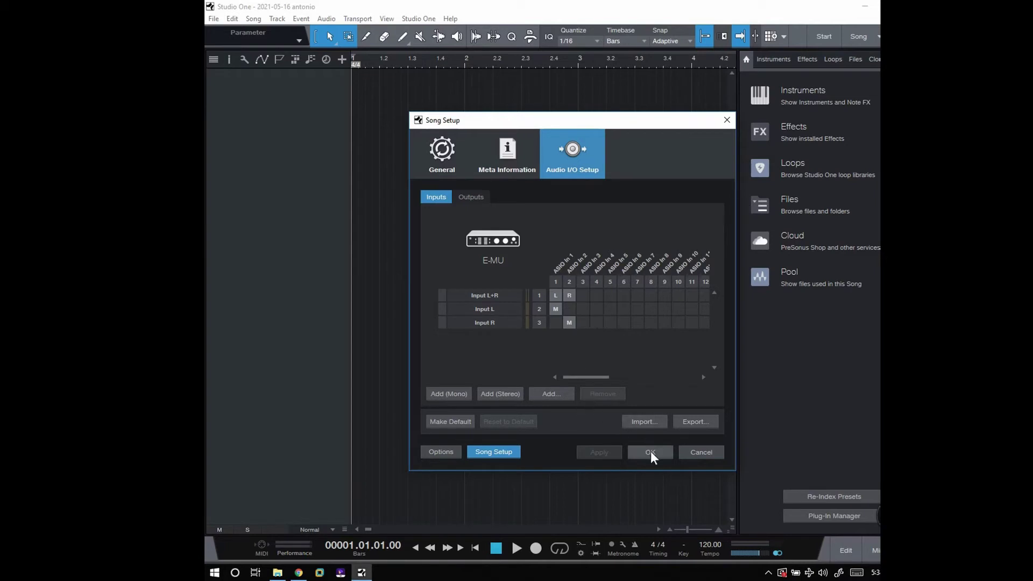
left_click(699, 452)
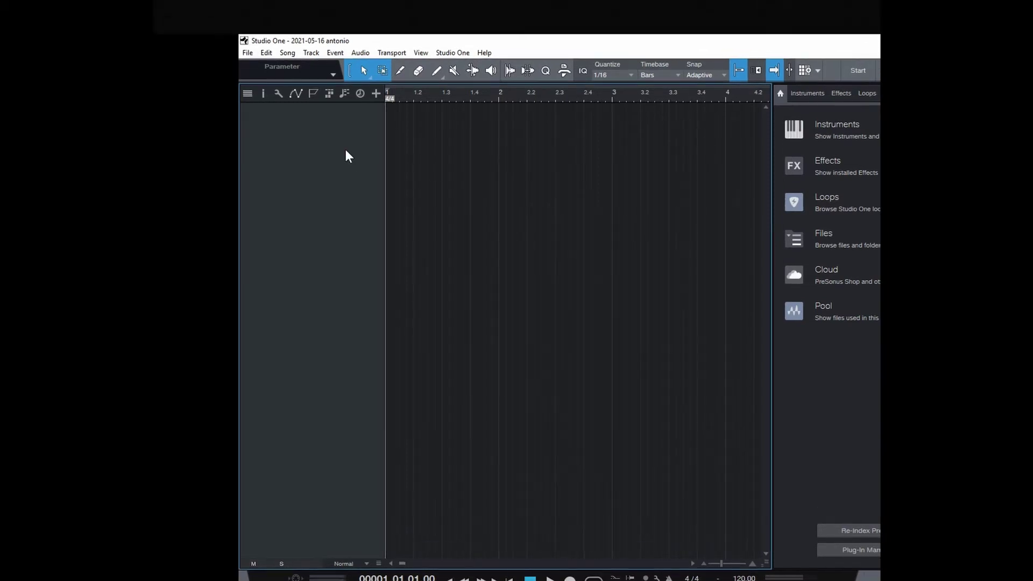
- Add a stereo audio track to the empty song
right_click(311, 116)
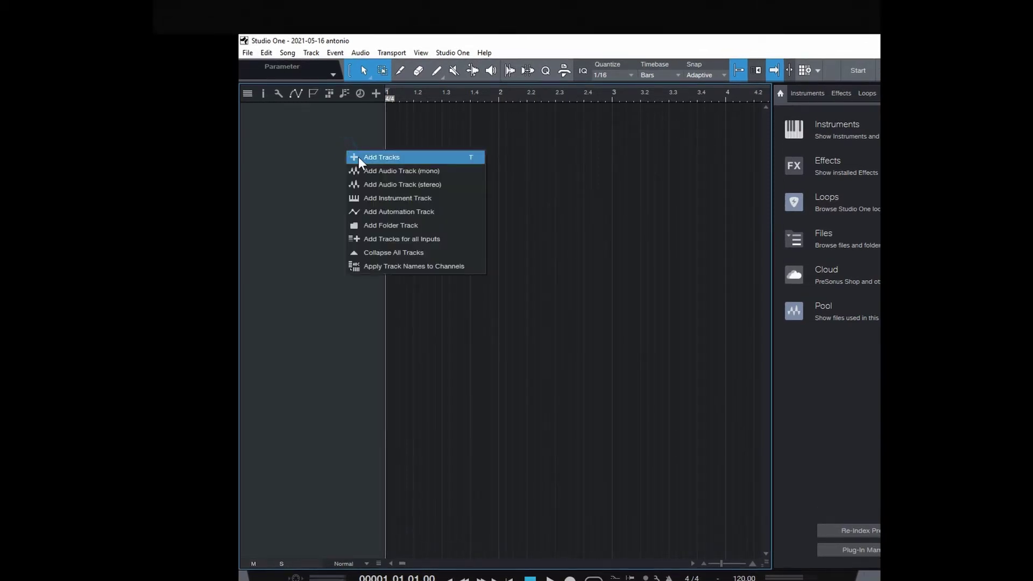
left_click(356, 184)
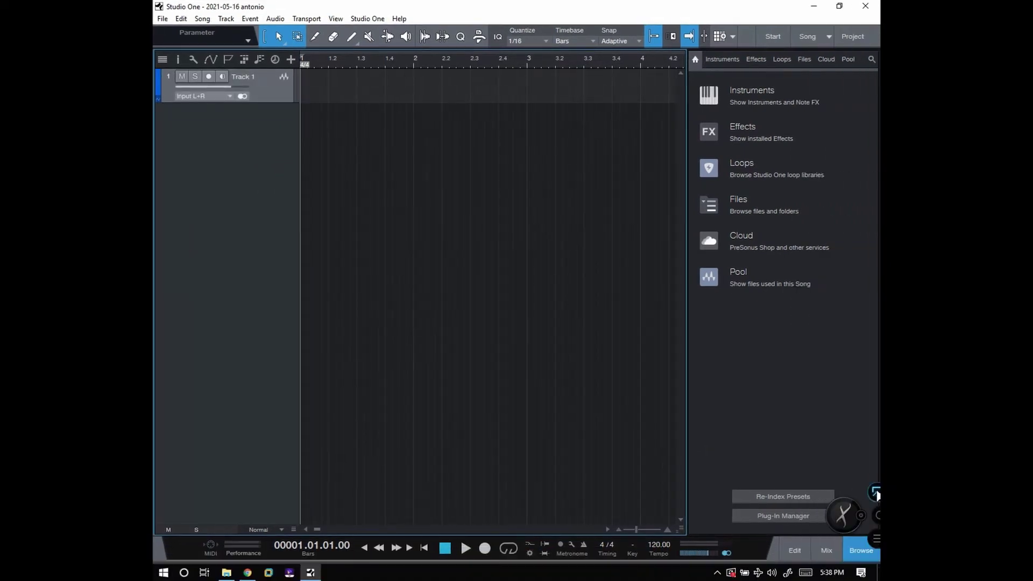
- Toggle the mix console, editor and browser views on and off, finishing with the console and browser shown
left_click(827, 550)
left_click(826, 550)
left_click(796, 551)
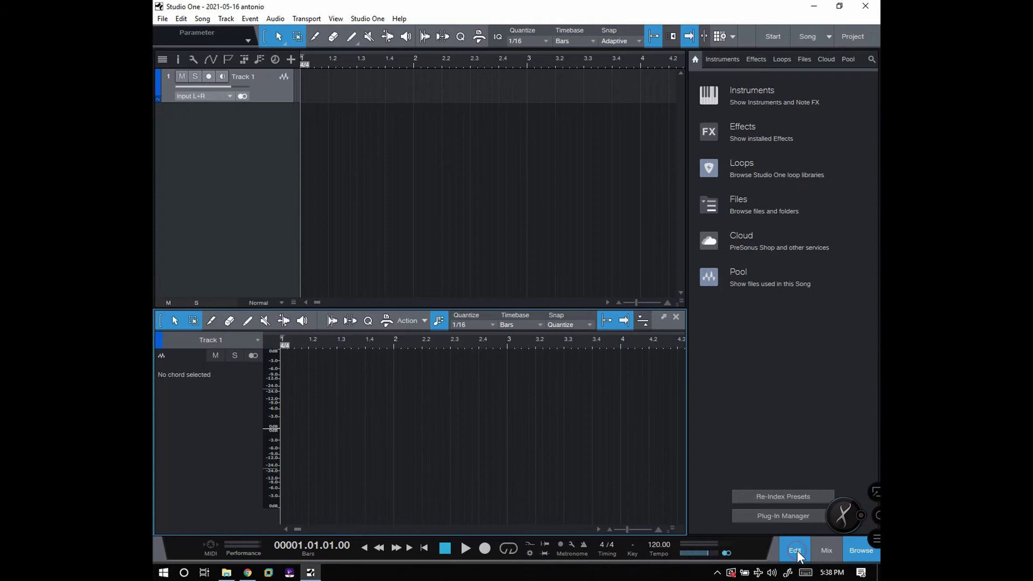
left_click(796, 550)
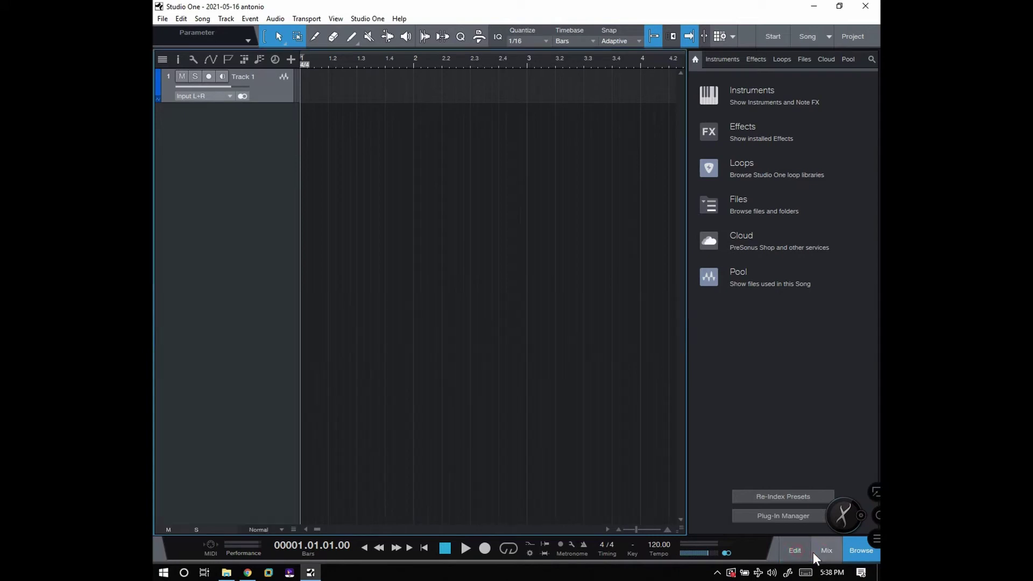
left_click(855, 559)
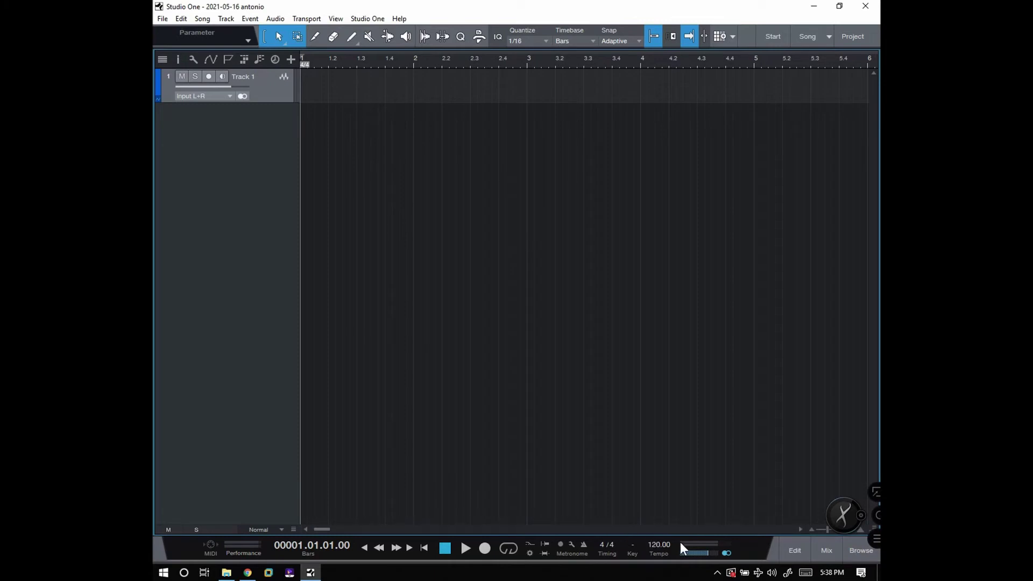
left_click(818, 549)
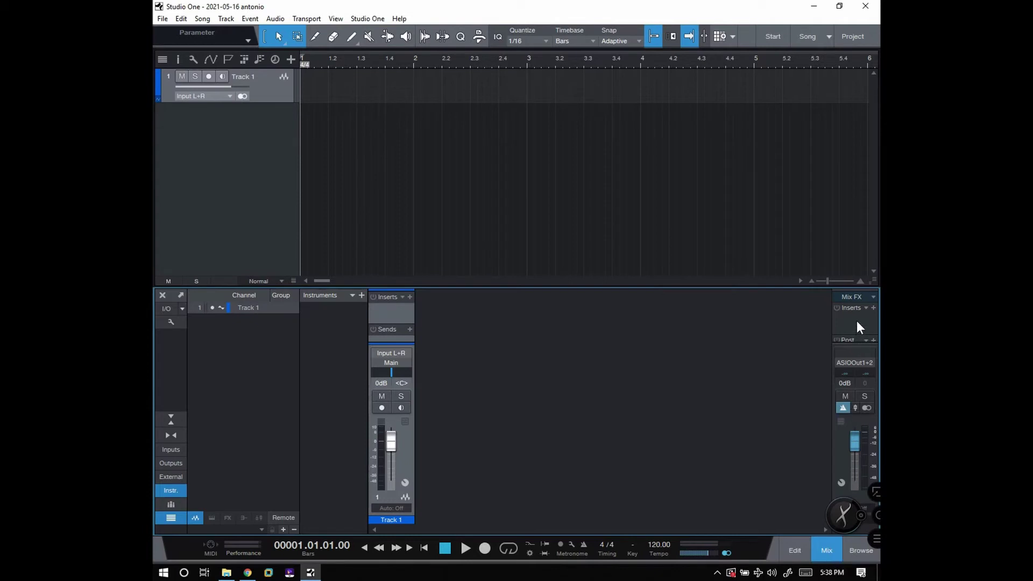
left_click(854, 550)
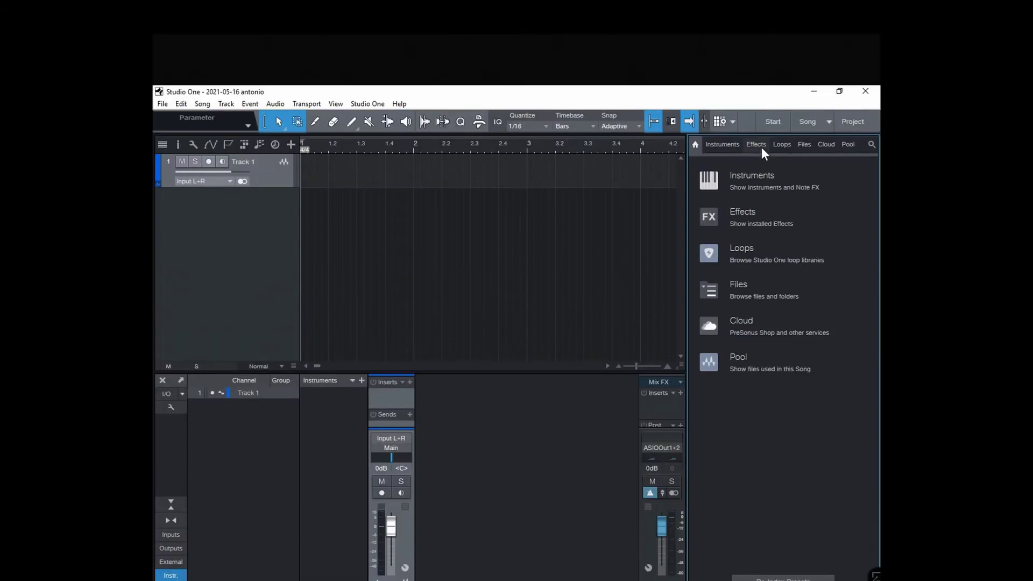
- Insert the Waves WLM Plus Stereo effect on the Main output channel and close its plug-in window
left_click(759, 60)
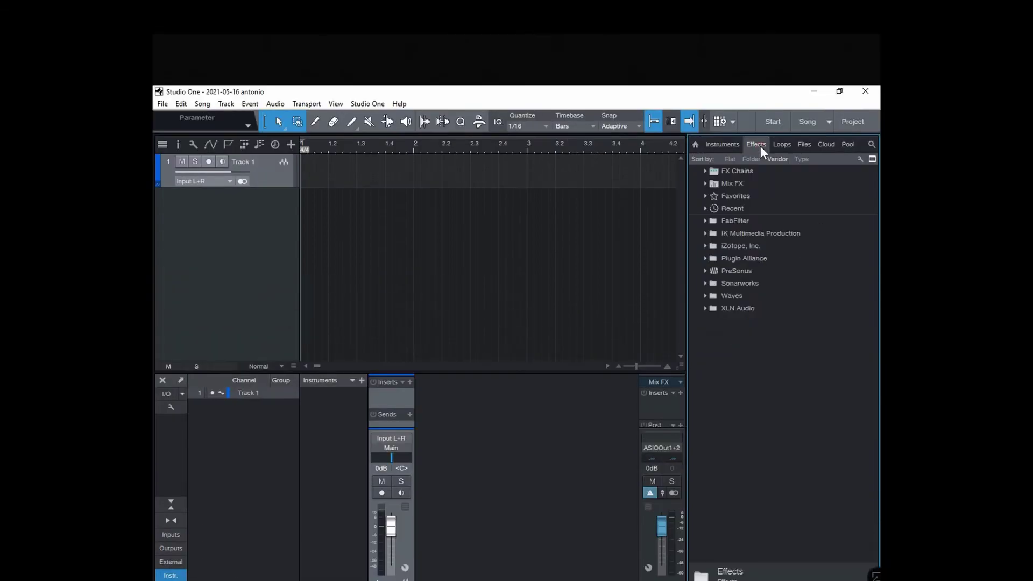
left_click(704, 294)
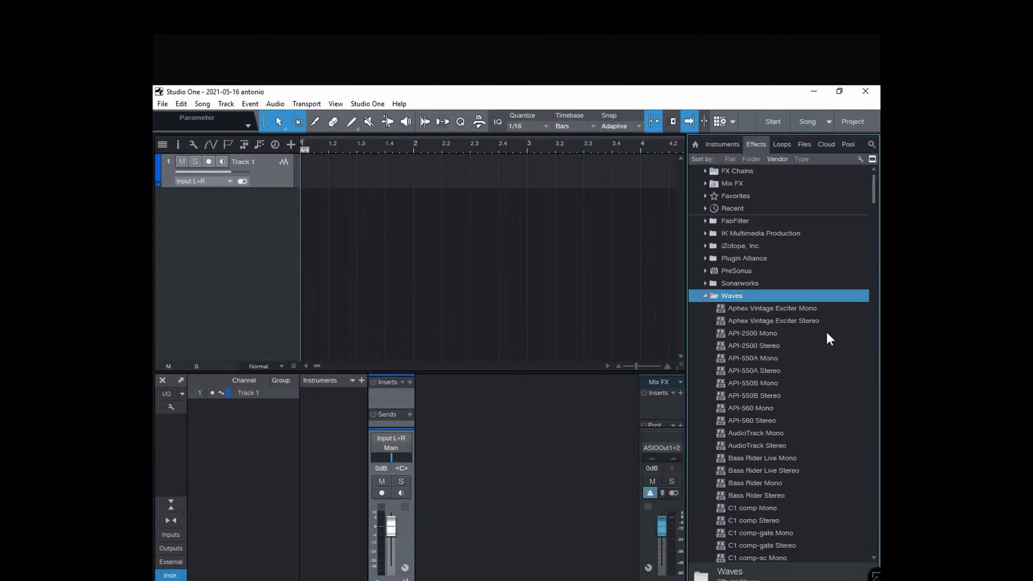
scroll(841, 343, "down", 2)
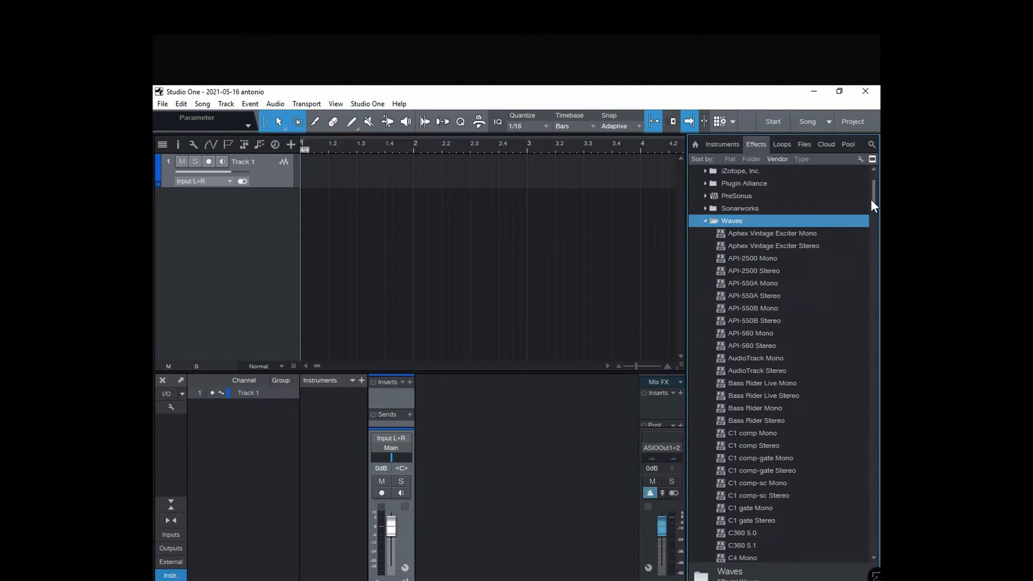
left_click_drag(872, 199, 876, 541)
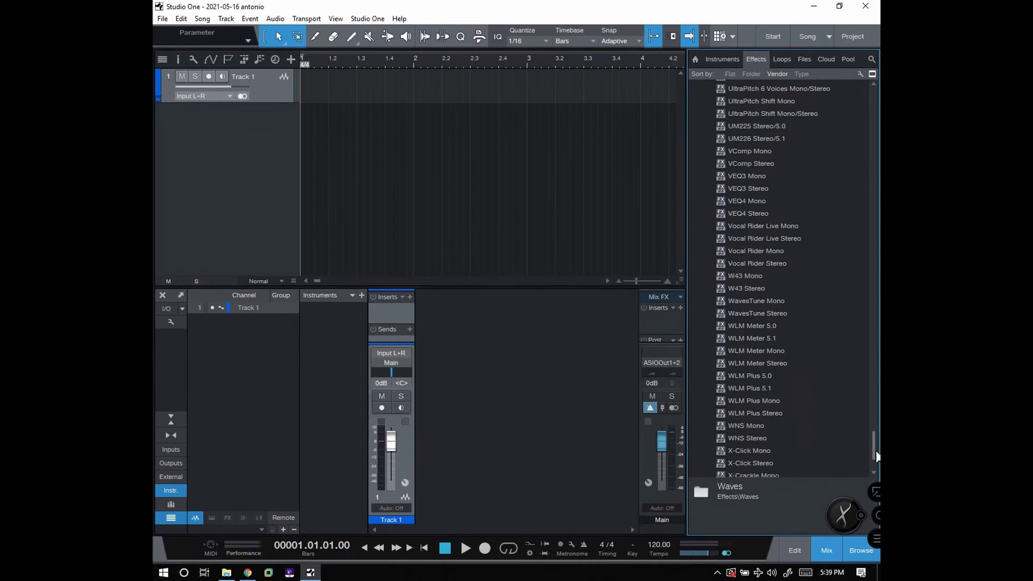
left_click_drag(877, 457, 877, 462)
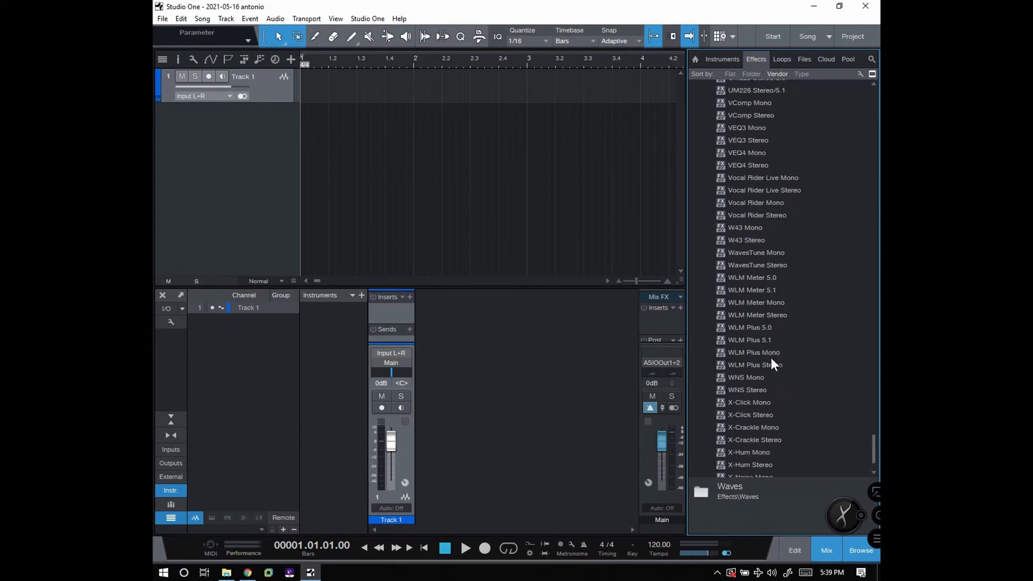
left_click(735, 368)
left_click_drag(732, 365, 670, 326)
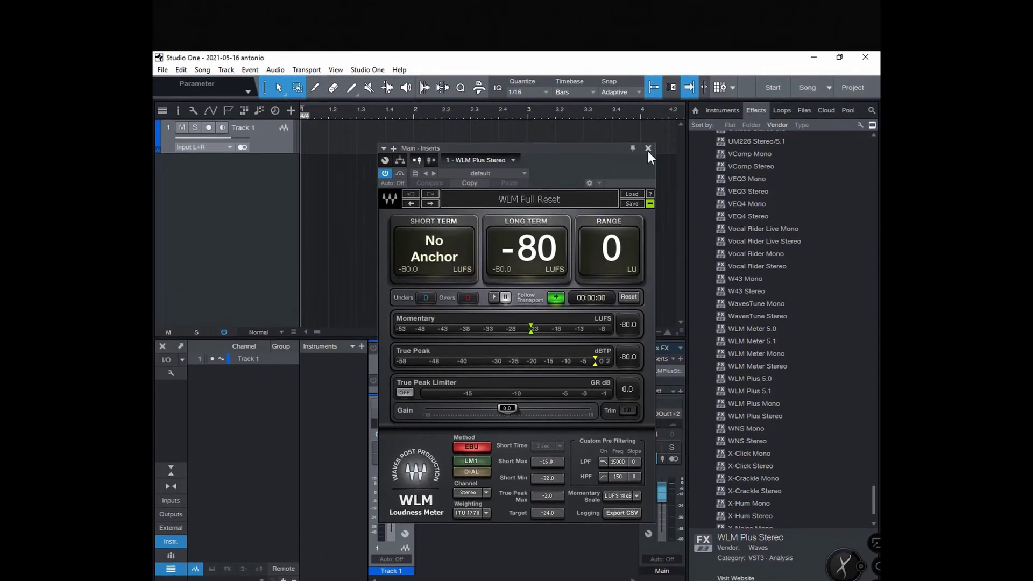
left_click(647, 114)
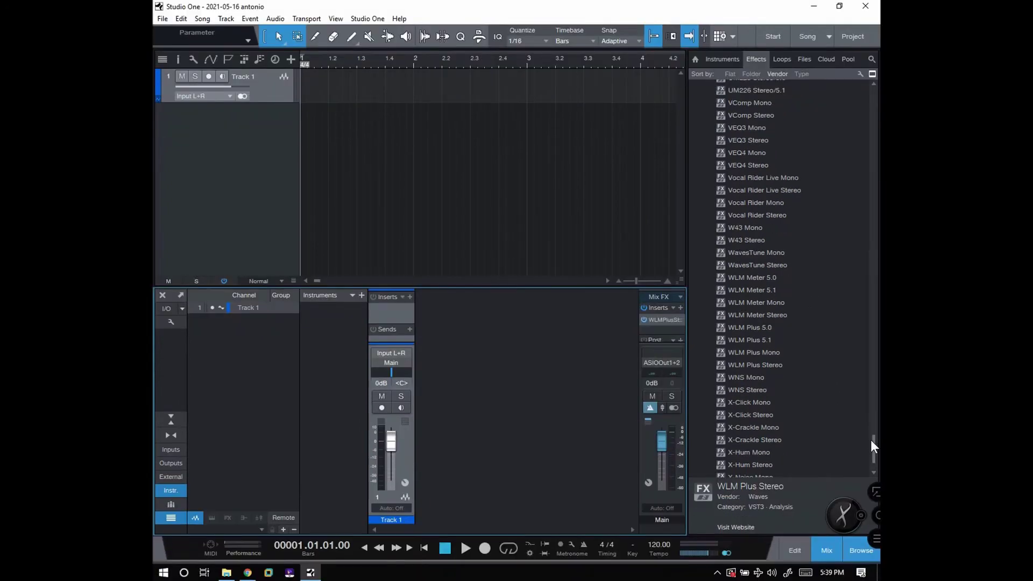
- Insert FabFilter Pro-Q 3 on Track 1, look over the equalizer, and close its plug-in window
left_click_drag(870, 491, 854, 198)
left_click_drag(854, 148, 859, 70)
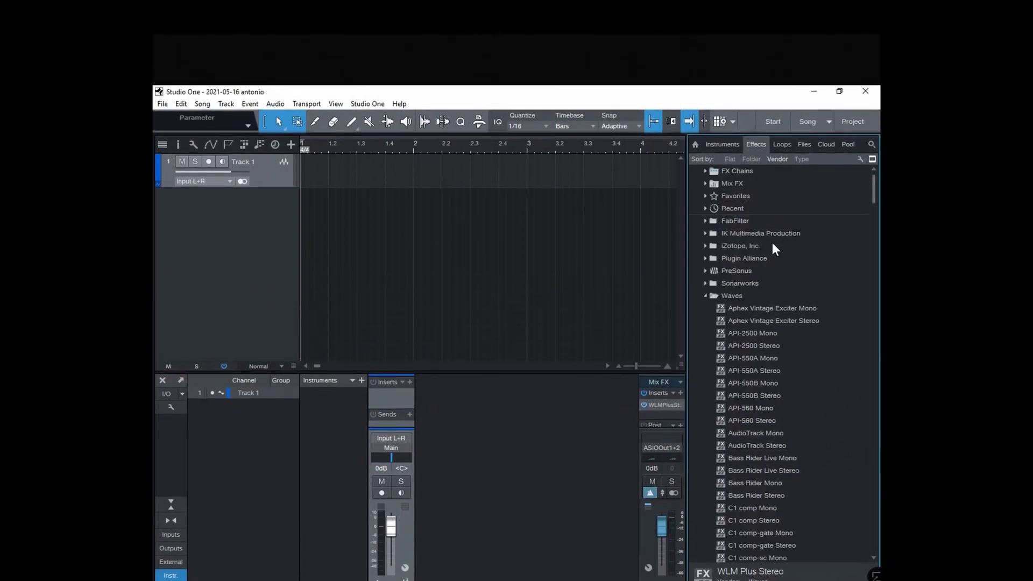
left_click(705, 294)
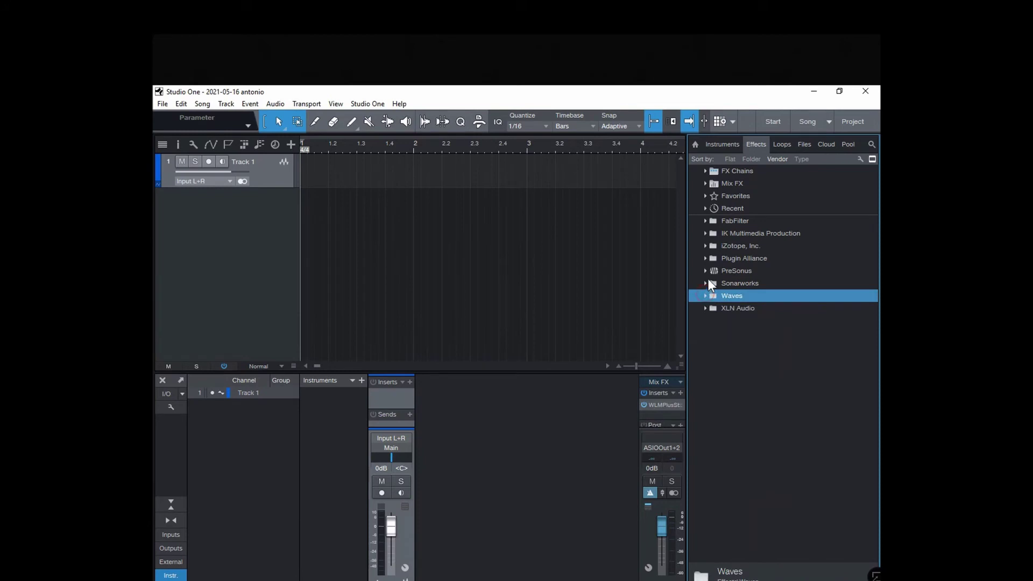
left_click(704, 221)
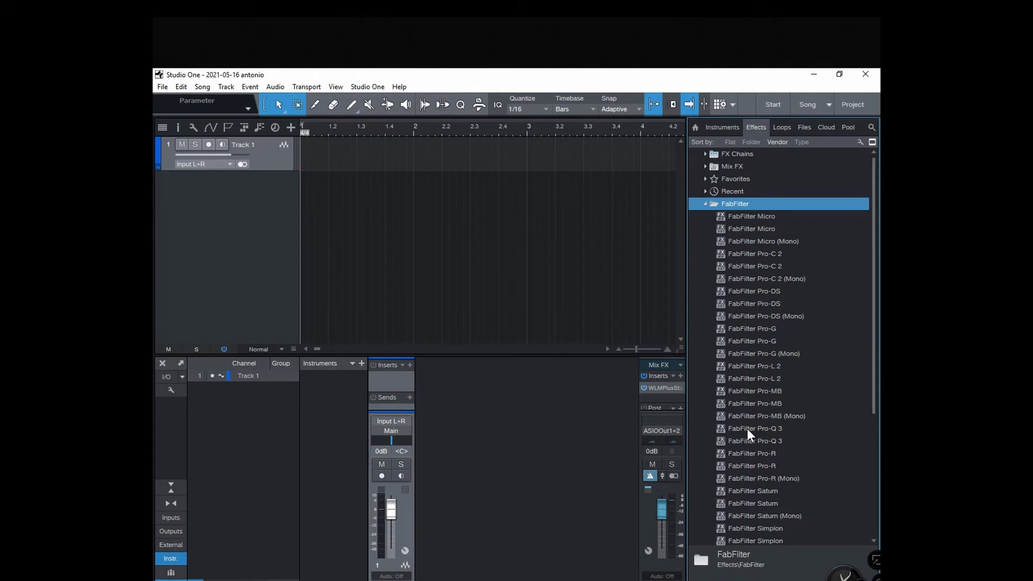
left_click_drag(746, 428, 390, 383)
left_click_drag(675, 185, 536, 199)
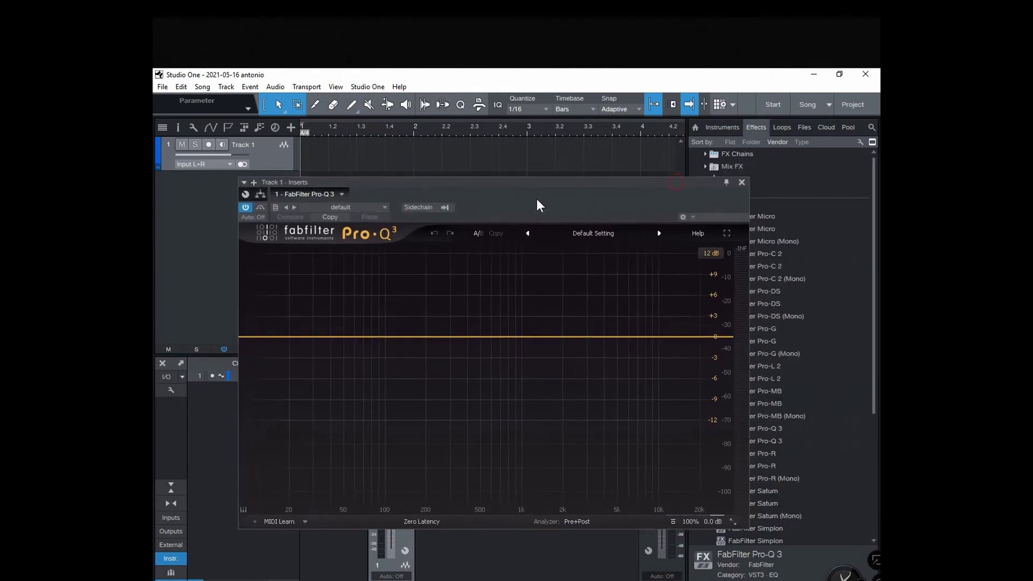
left_click(740, 183)
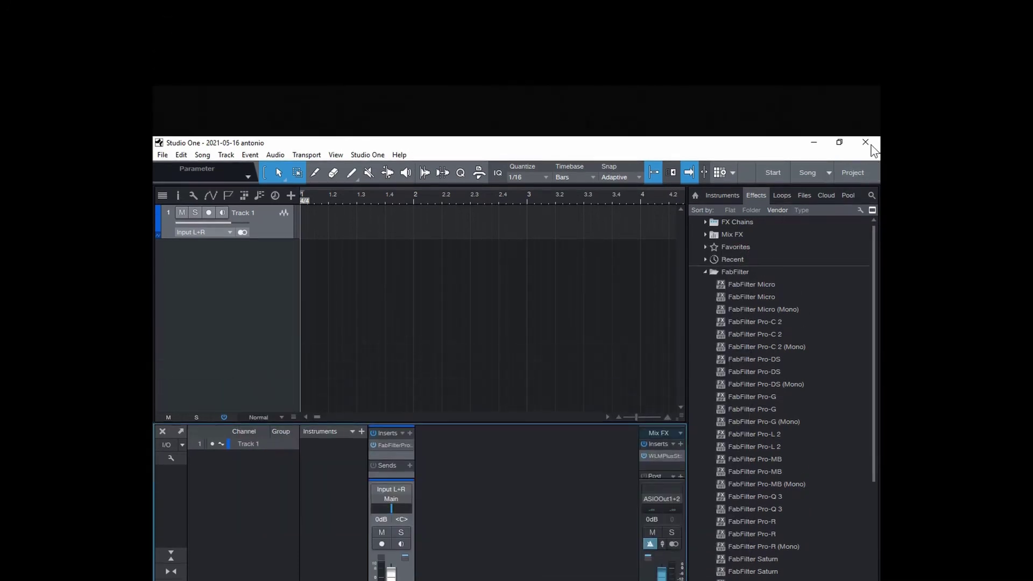
- Close Studio One without saving the changes to the song
left_click(865, 74)
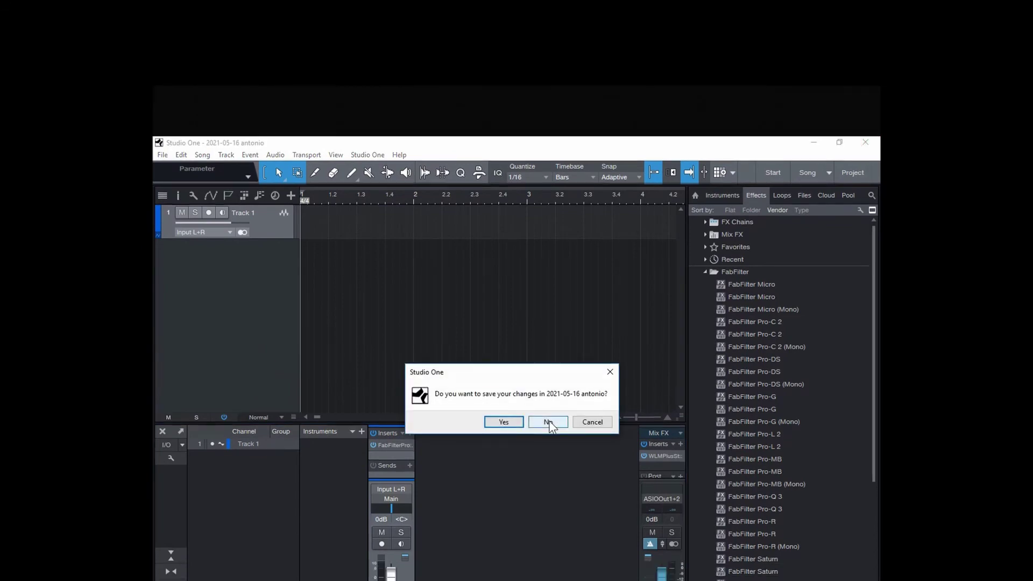
left_click(548, 439)
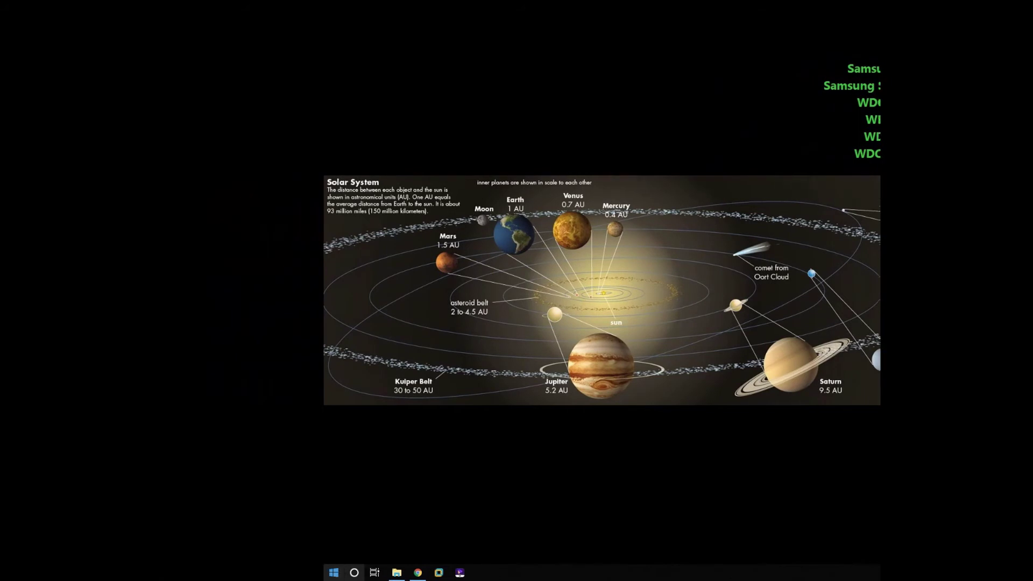
- Look through the Start menu tile folder holding Plex, RX 7 Audio Editor, iZotope Ozone 8 and the Adobe programs, and collapse it
left_click(334, 573)
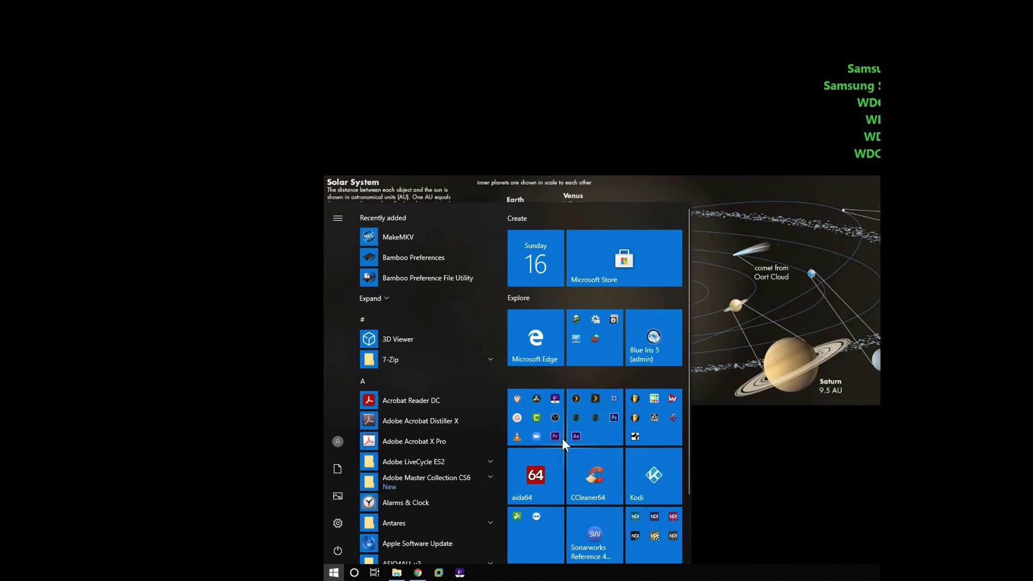
left_click(596, 437)
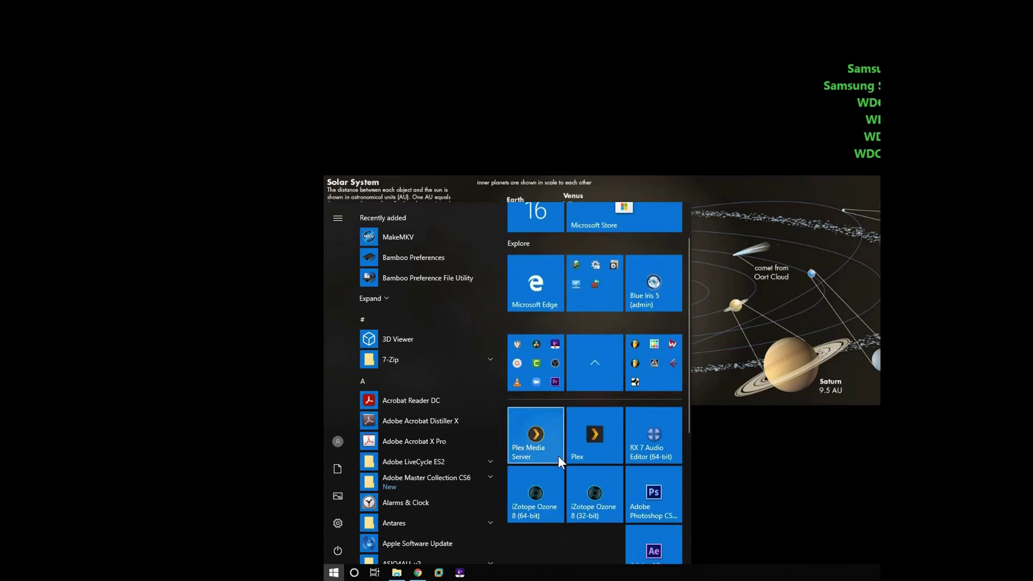
left_click(594, 379)
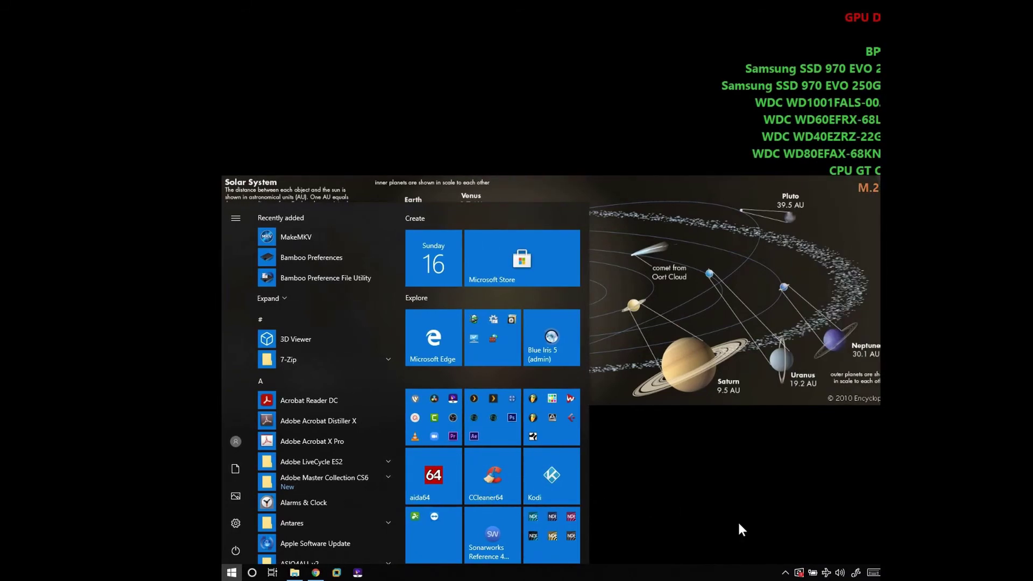
- Switch to VMware Workstation, review the Big-Red Office 2016 and VMware ESXi 6.5 and later virtual machines, and close the program
left_click(693, 425)
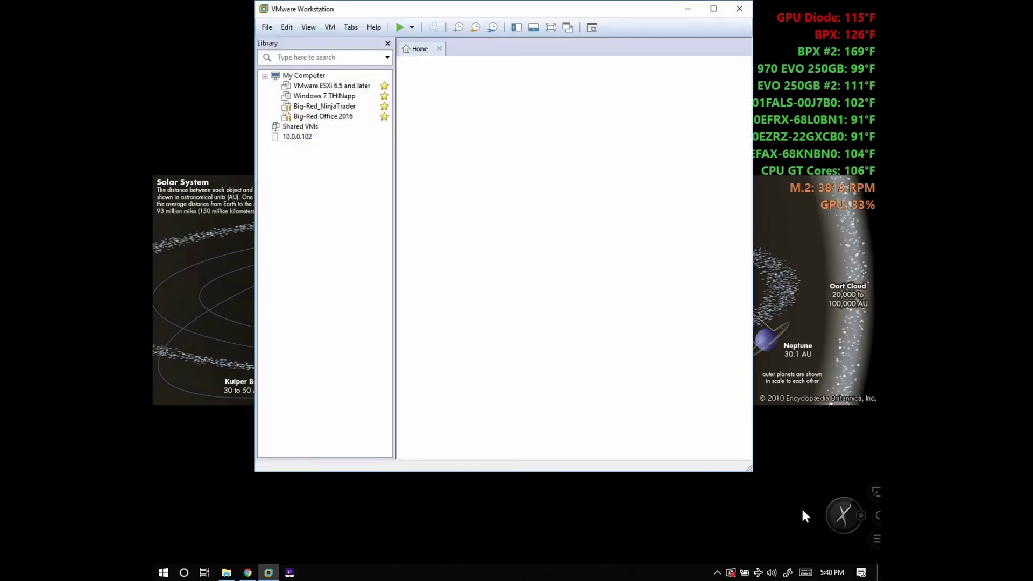
left_click(322, 116)
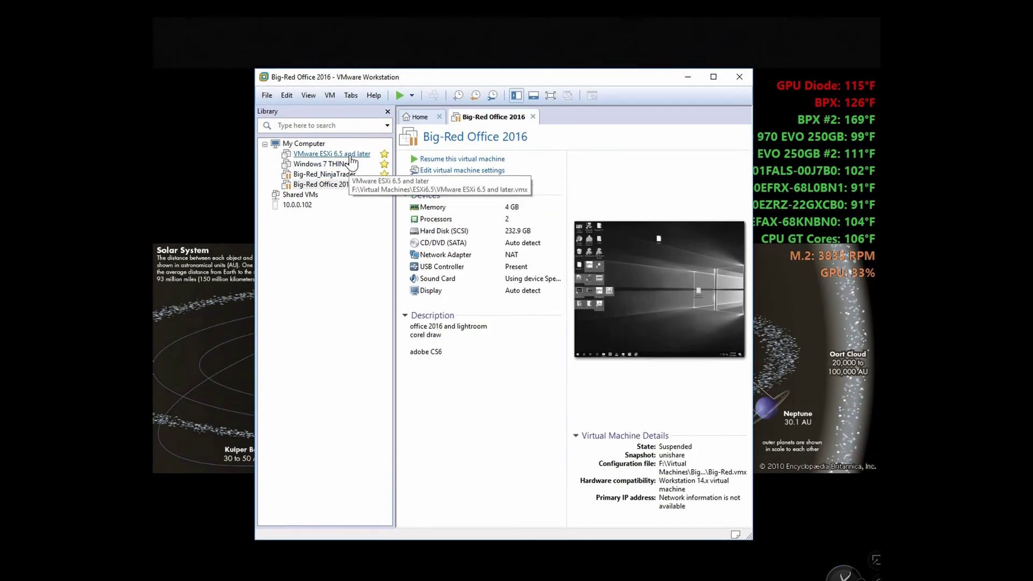
left_click(350, 154)
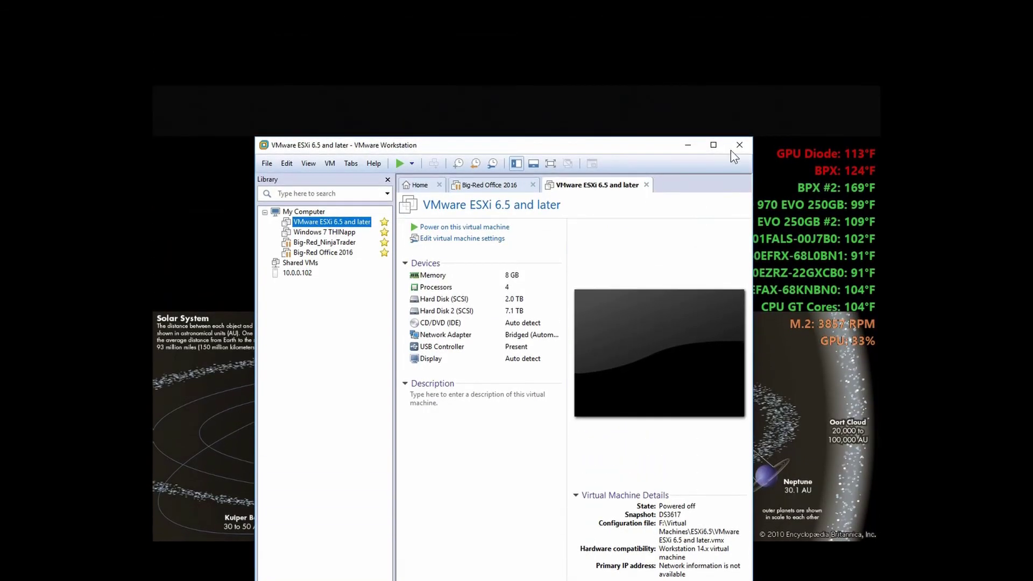
key("ctrl+w")
left_click(741, 149)
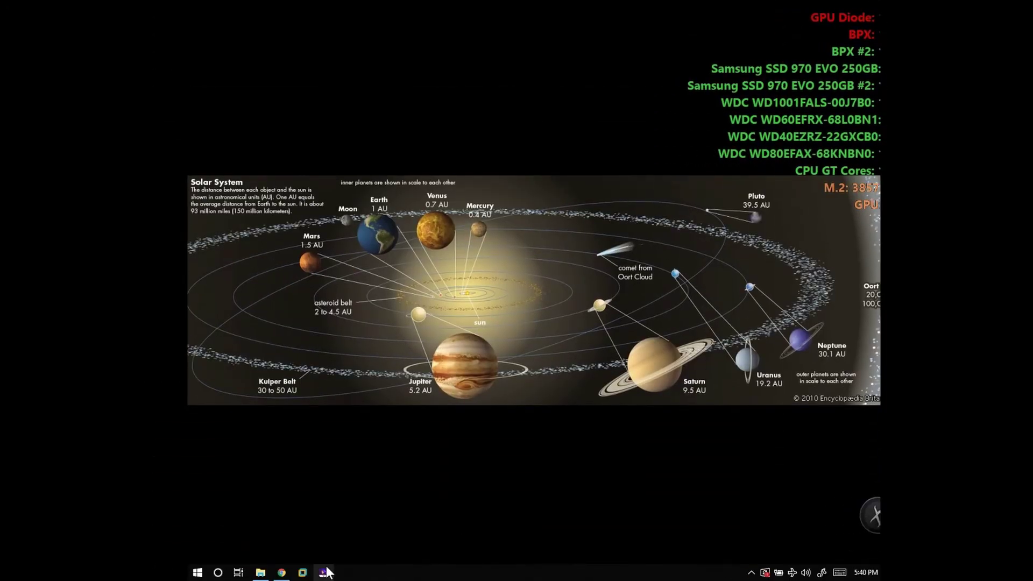
- Launch Sonarworks Reference 4, compare the Sennheiser HD 280 Pro headphone and mackie MR5 speaker calibration profiles, and close it
left_click(350, 573)
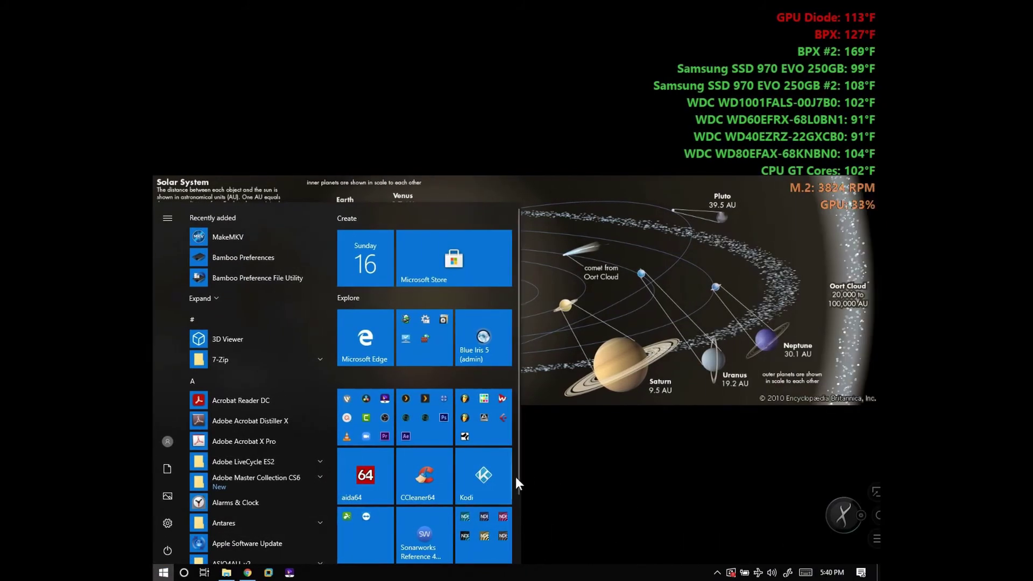
scroll(511, 479, "down", 2)
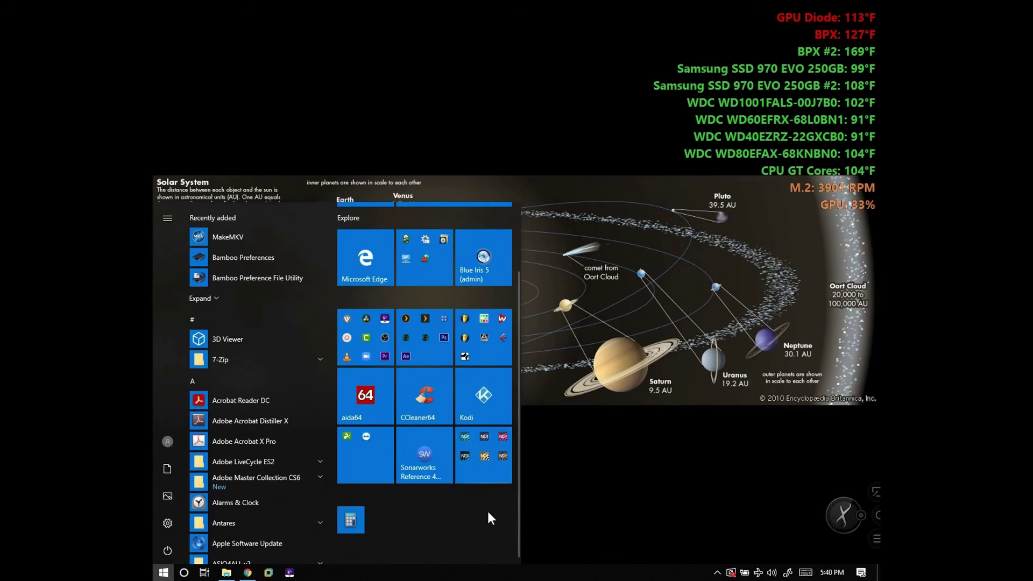
left_click(431, 474)
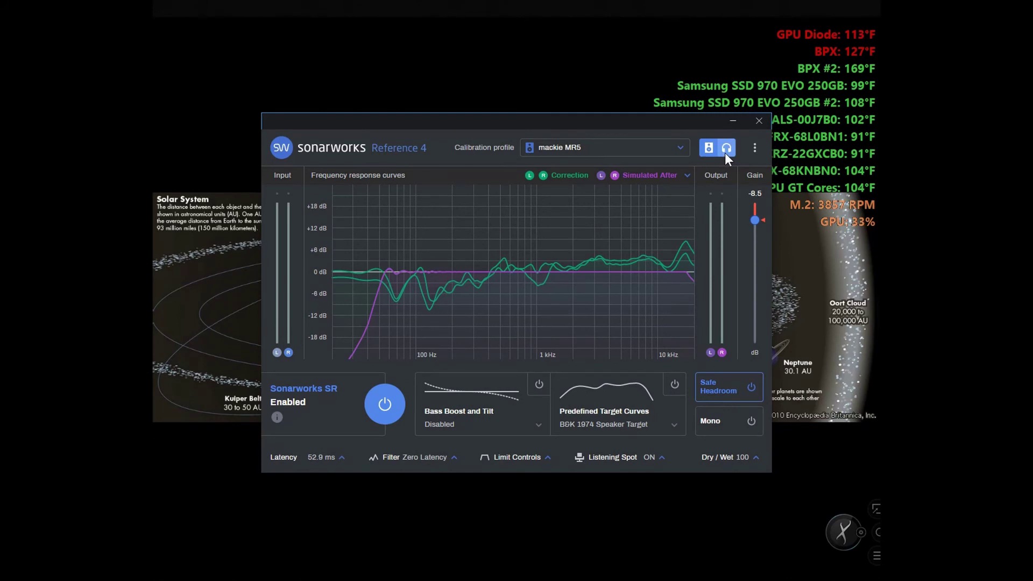
left_click(724, 153)
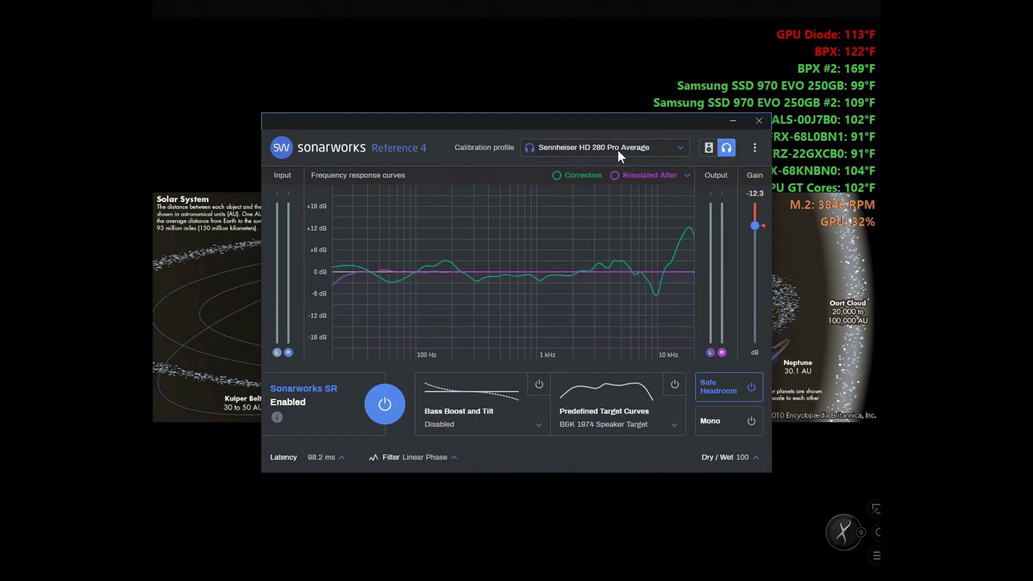
left_click(708, 149)
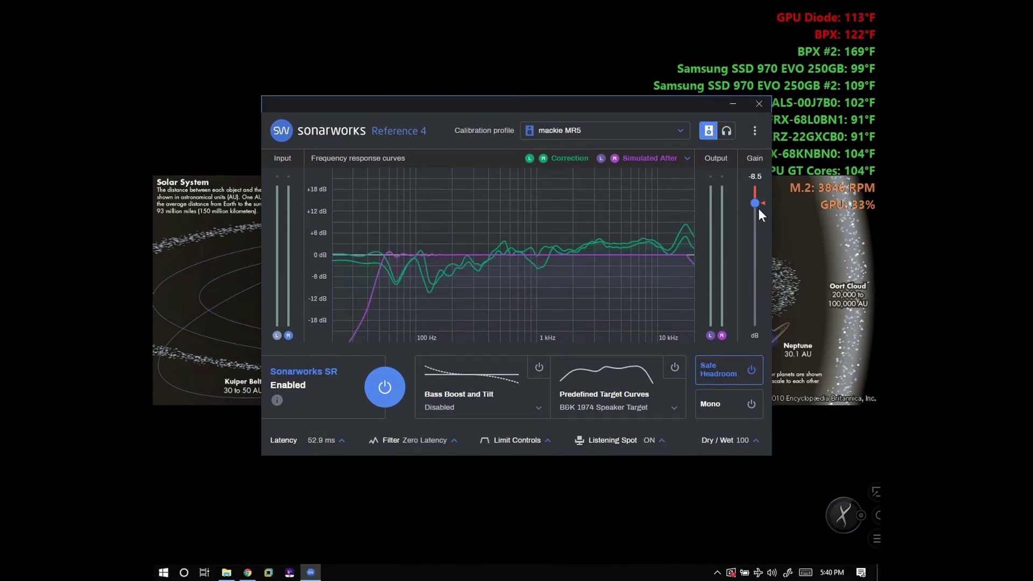
left_click(759, 137)
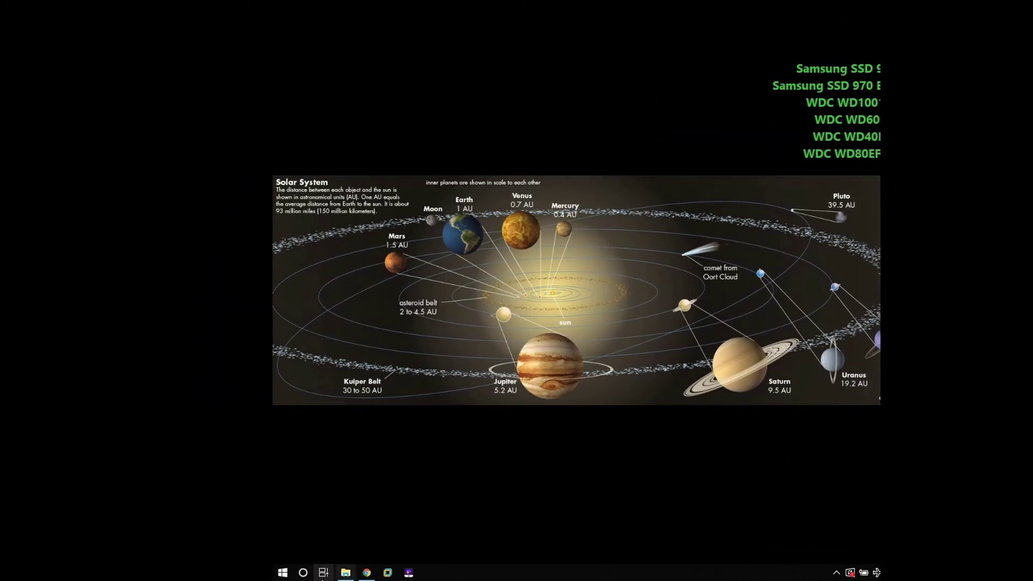
- Launch OBS Studio (64bit) from its Start menu tile folder, look over its scene, sources and audio mixer, and close it
left_click(164, 573)
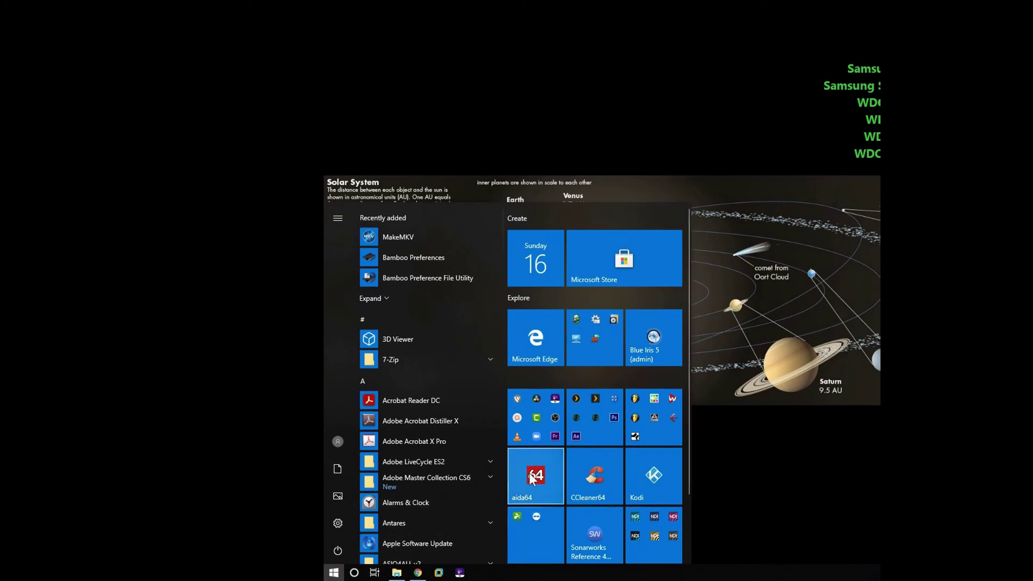
left_click(537, 421)
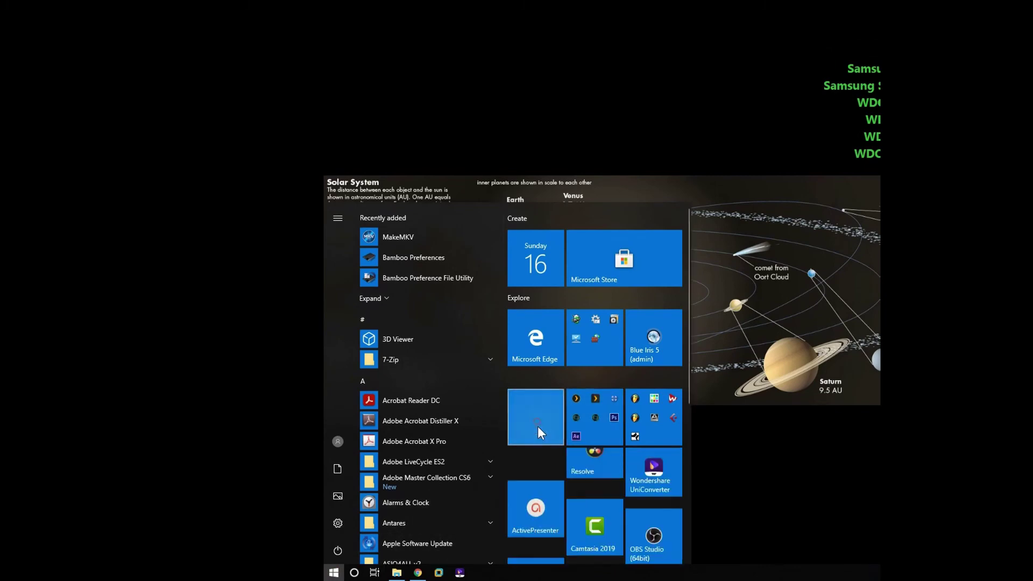
left_click(640, 549)
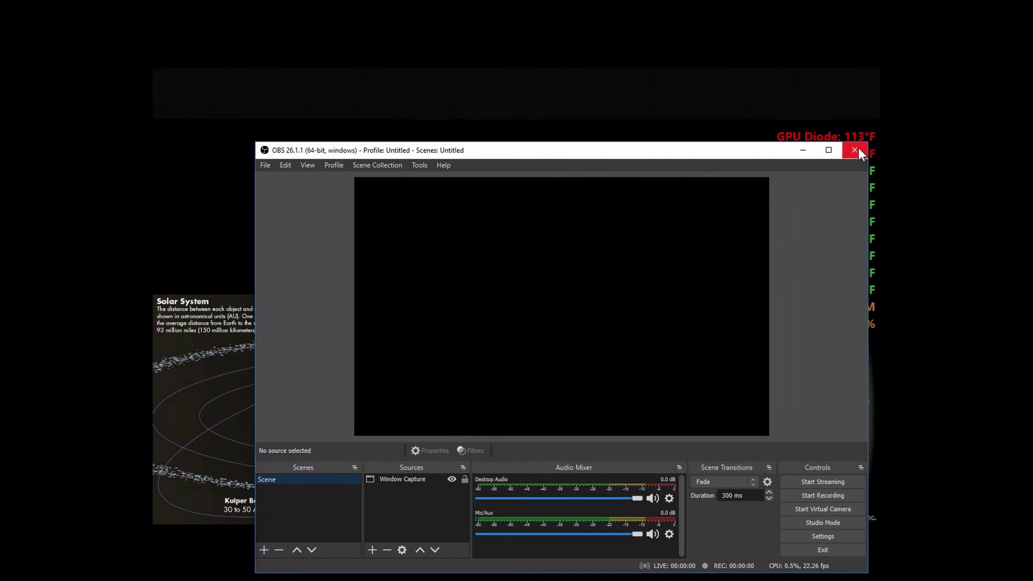
left_click(856, 151)
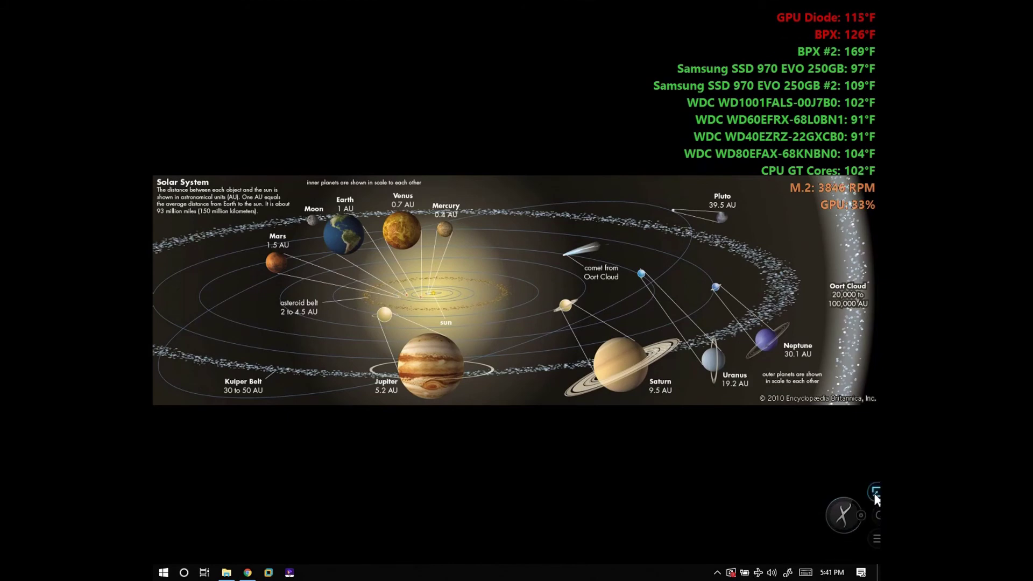
- Open ASUS Dual Intelligent Processors 5, review the fan profiles and the 5-Way Optimization overview, and close it
left_click(873, 492)
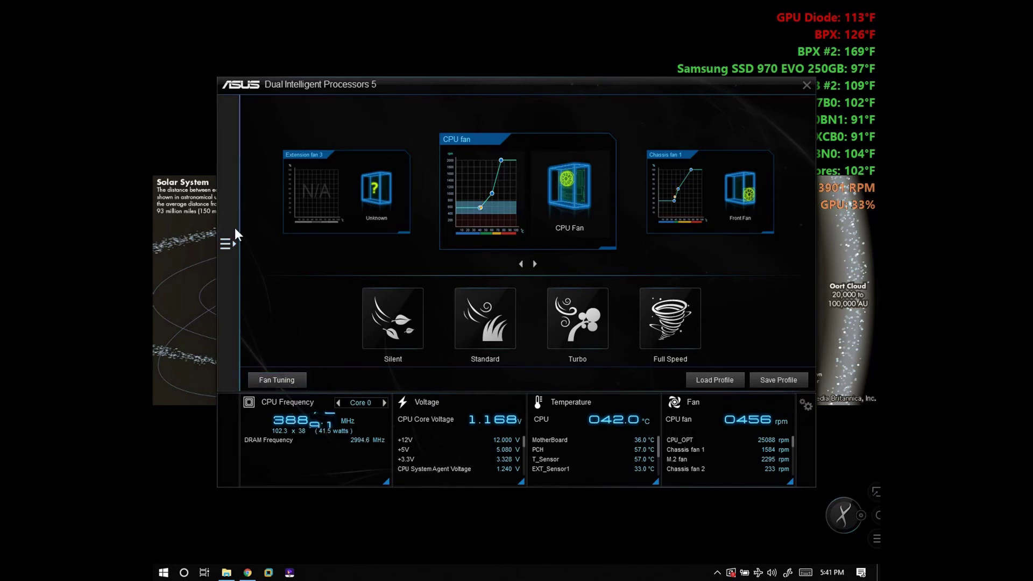
mouse_move(234, 226)
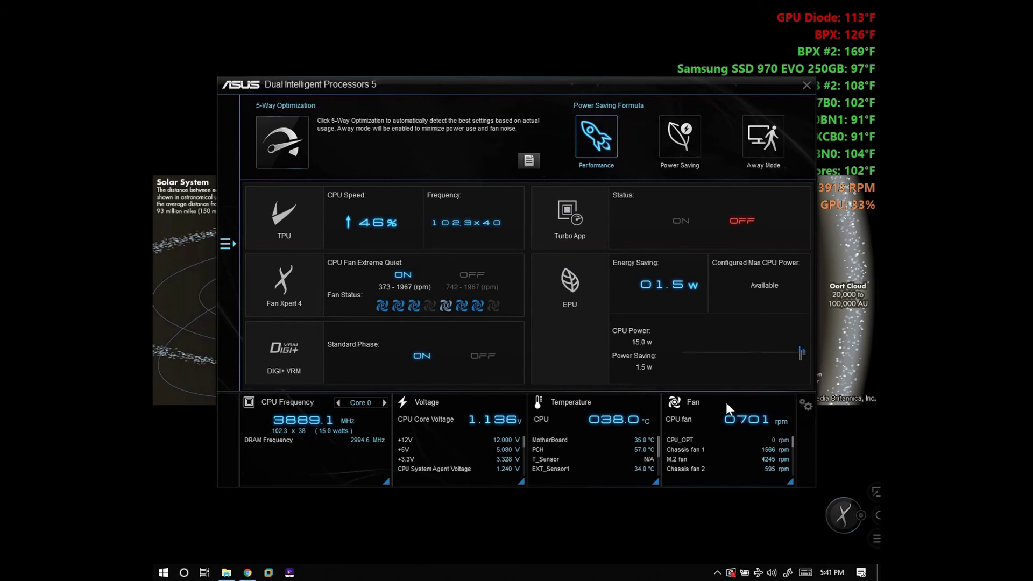
left_click(806, 86)
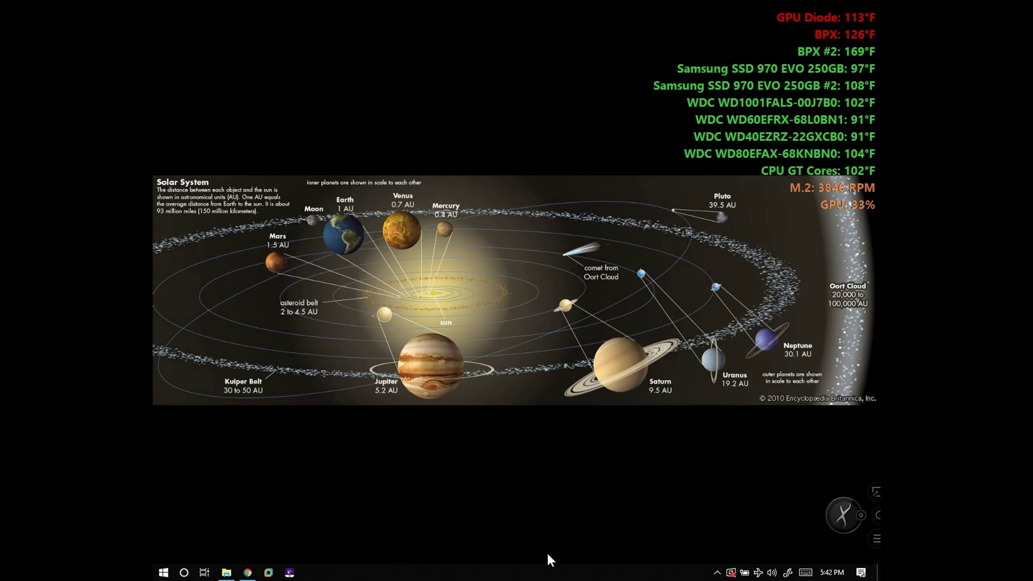
- Open Task Manager, show the CPU performance graphs and maximize the window
right_click(336, 573)
left_click(388, 517)
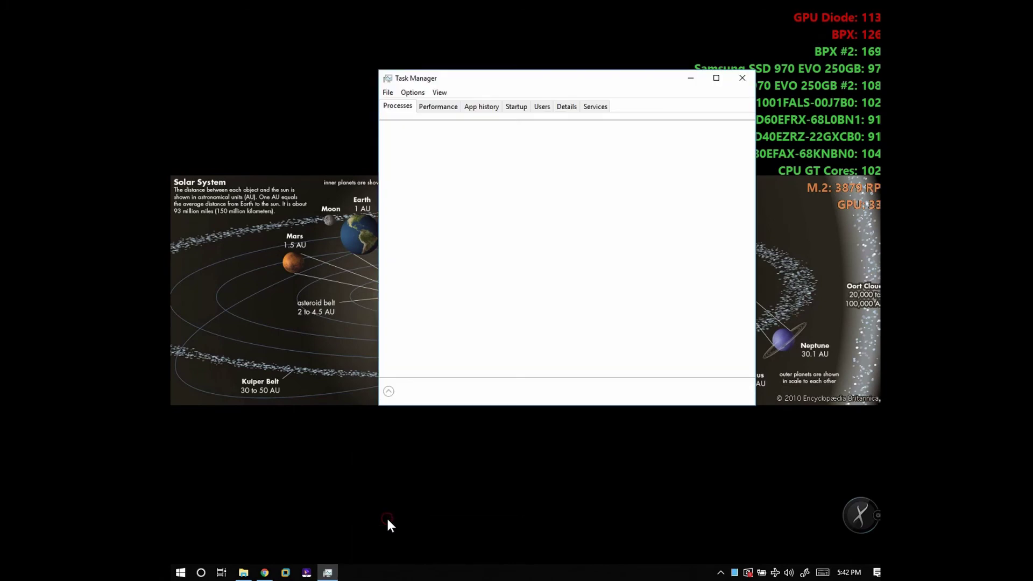
left_click(438, 106)
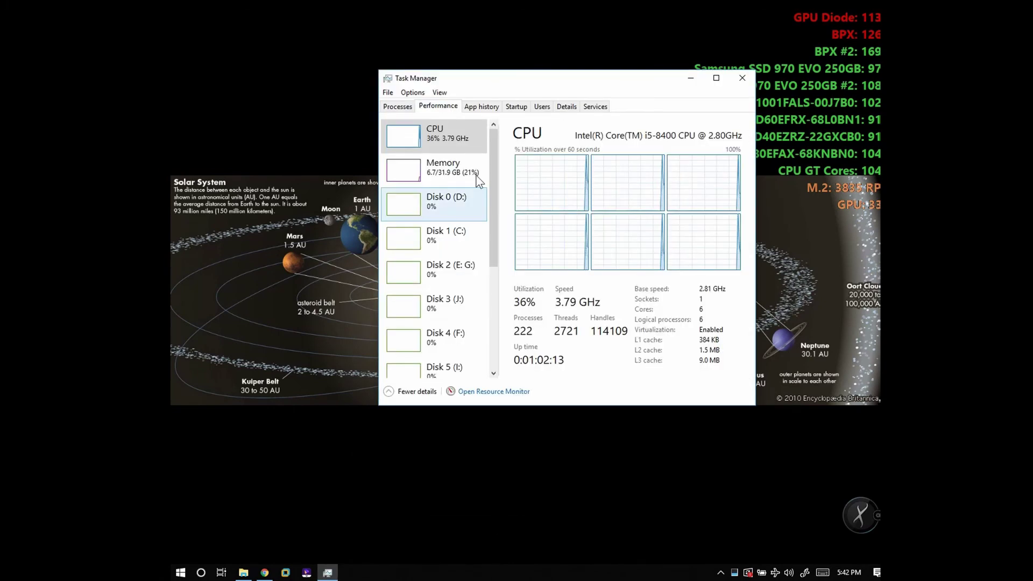
left_click(715, 78)
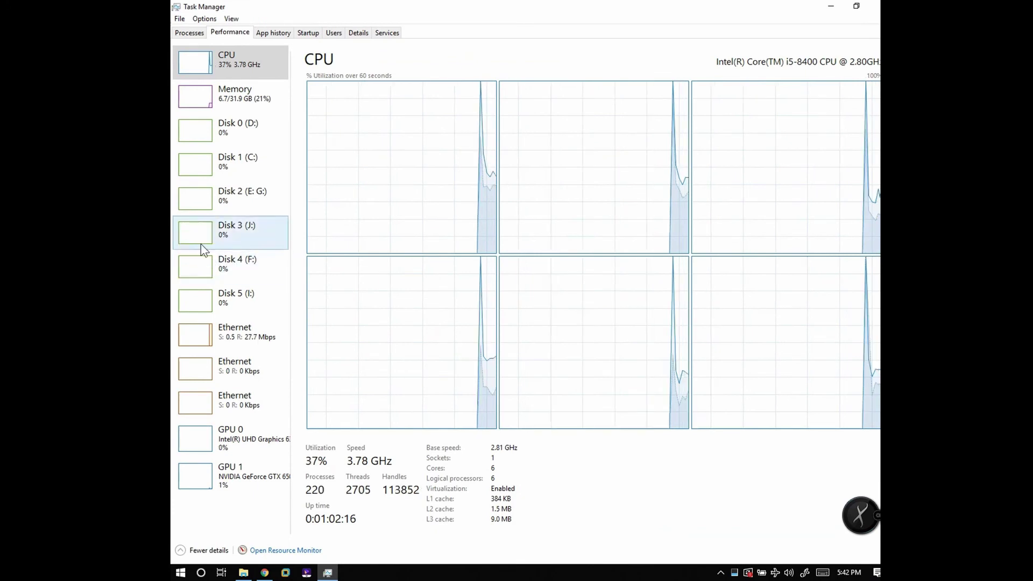
- Examine the model and capacity of each drive from Disk 0 to Disk 5 in the performance view
left_click(206, 170)
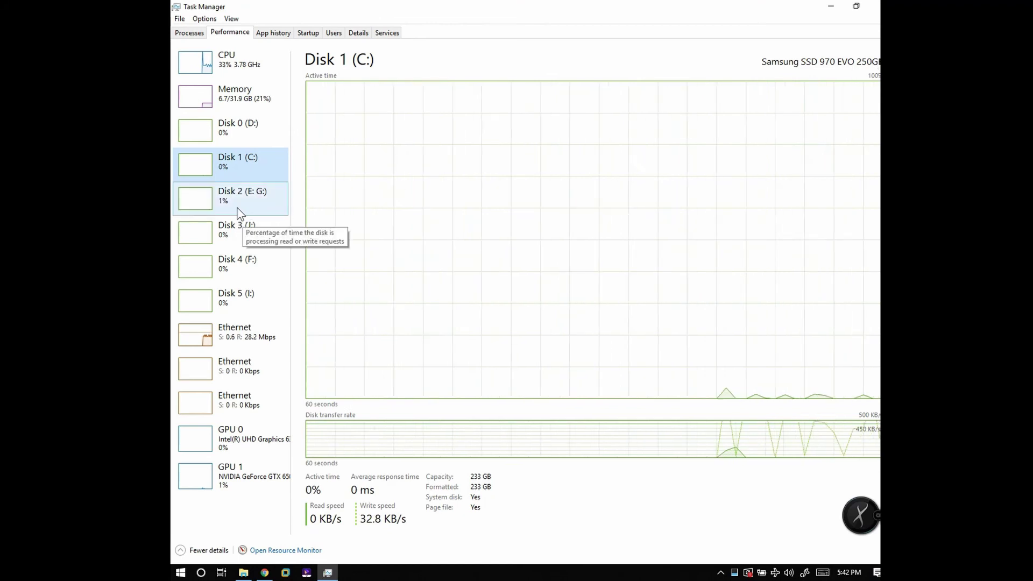
left_click(250, 134)
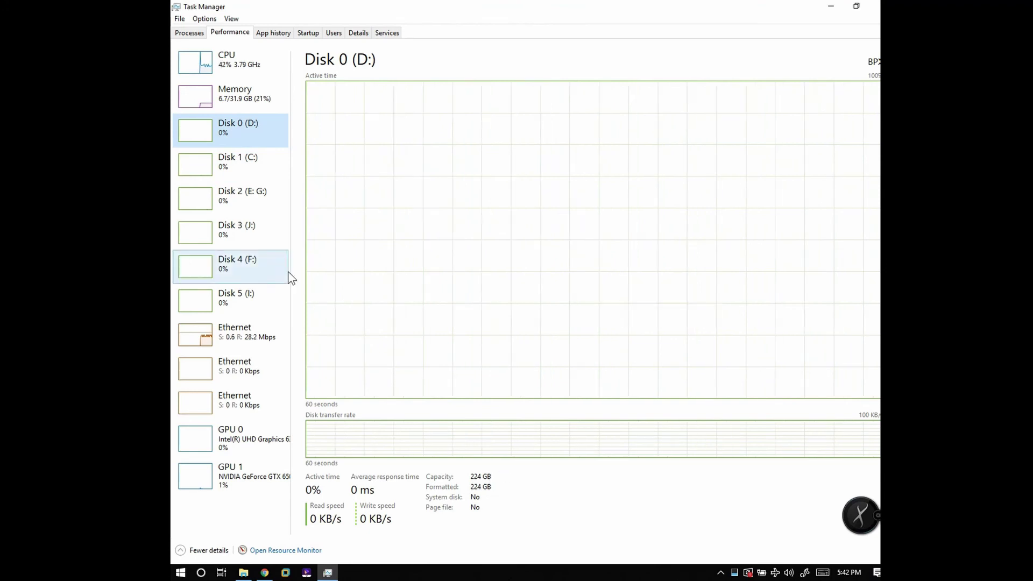
left_click(250, 215)
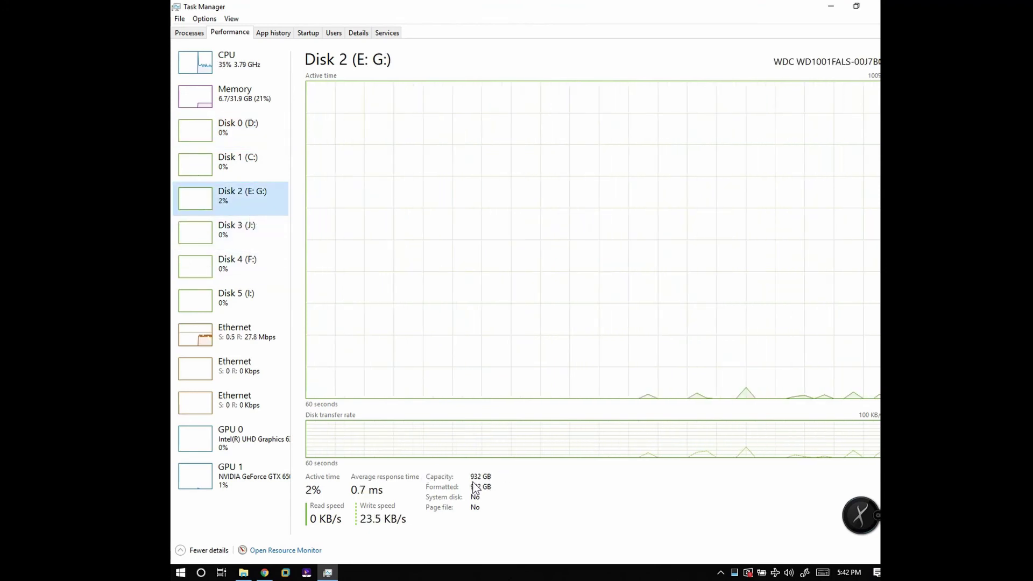
left_click(221, 244)
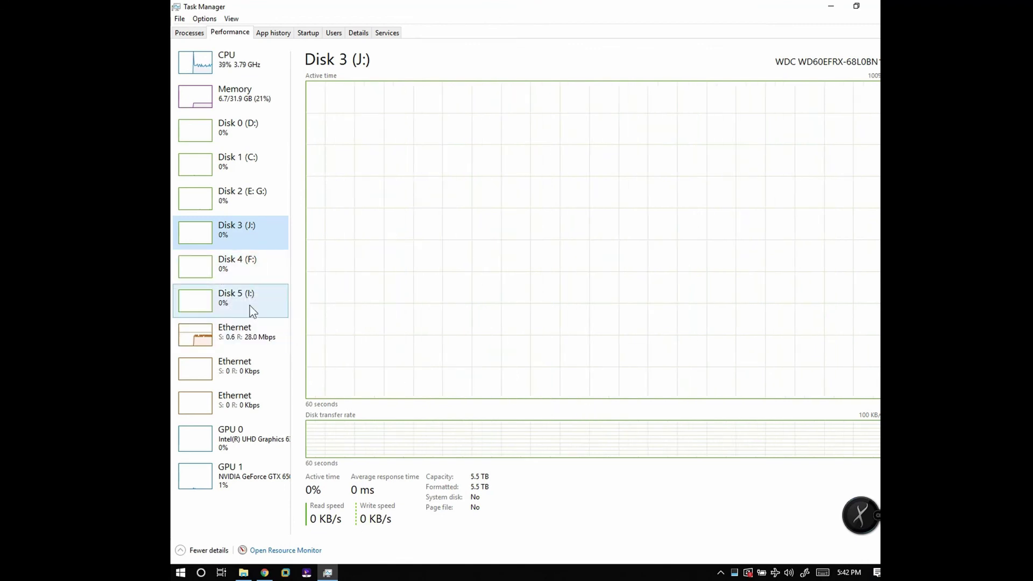
left_click(243, 275)
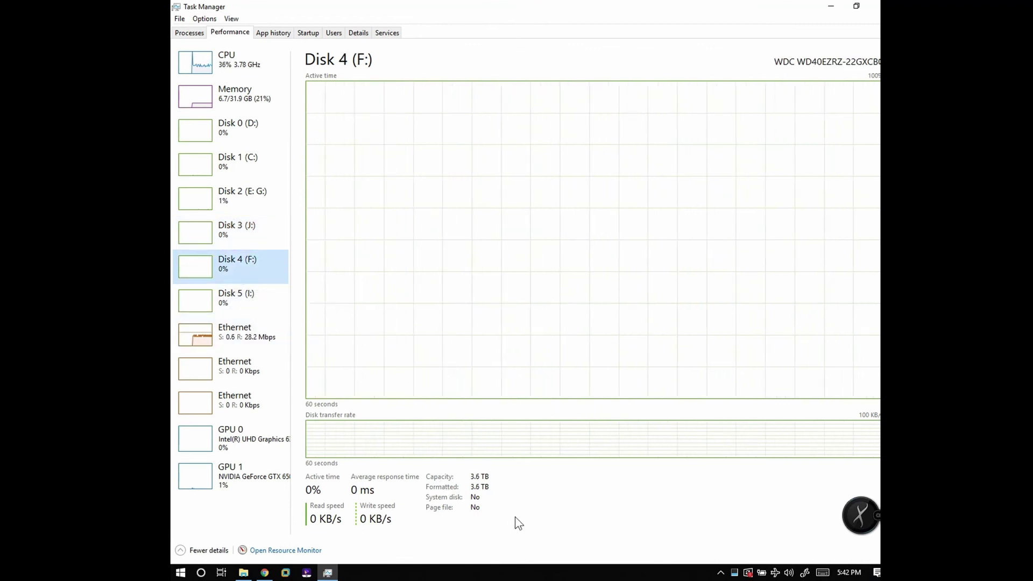
left_click(240, 313)
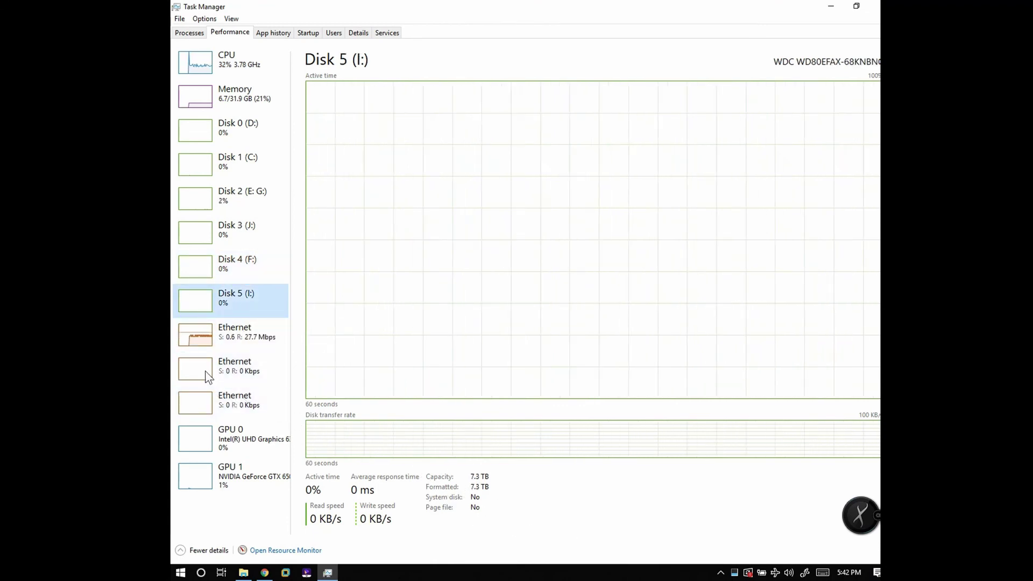
- Compare the performance details of the Intel UHD Graphics 630 and the NVIDIA GeForce GPU, and restore and minimize Task Manager
left_click(213, 440)
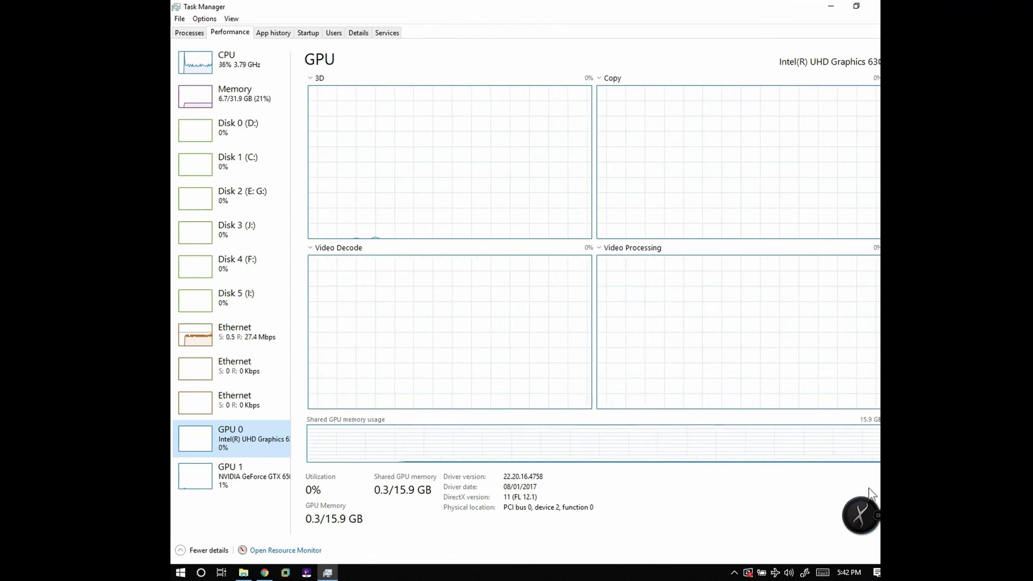
left_click(861, 515)
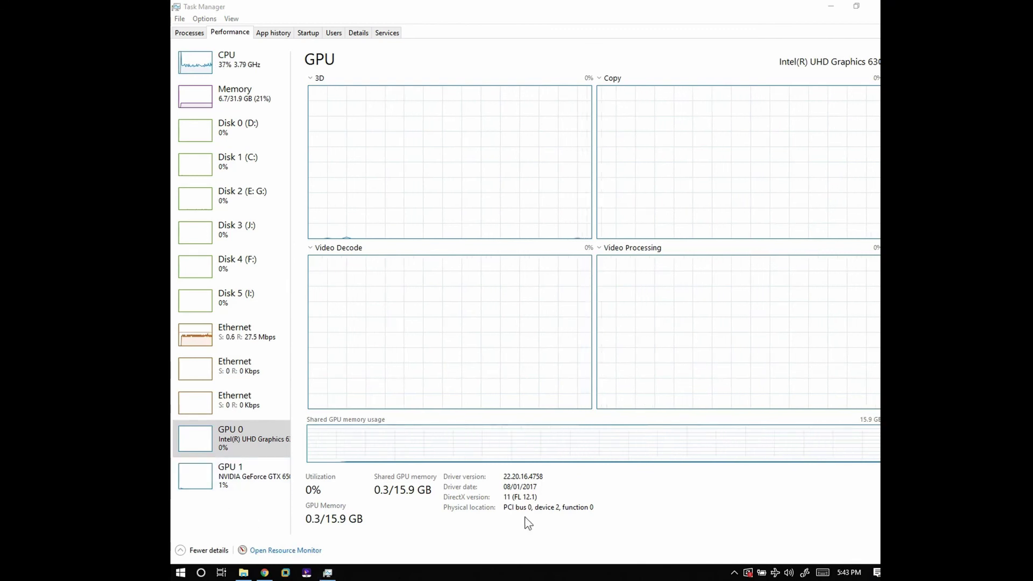
left_click(209, 480)
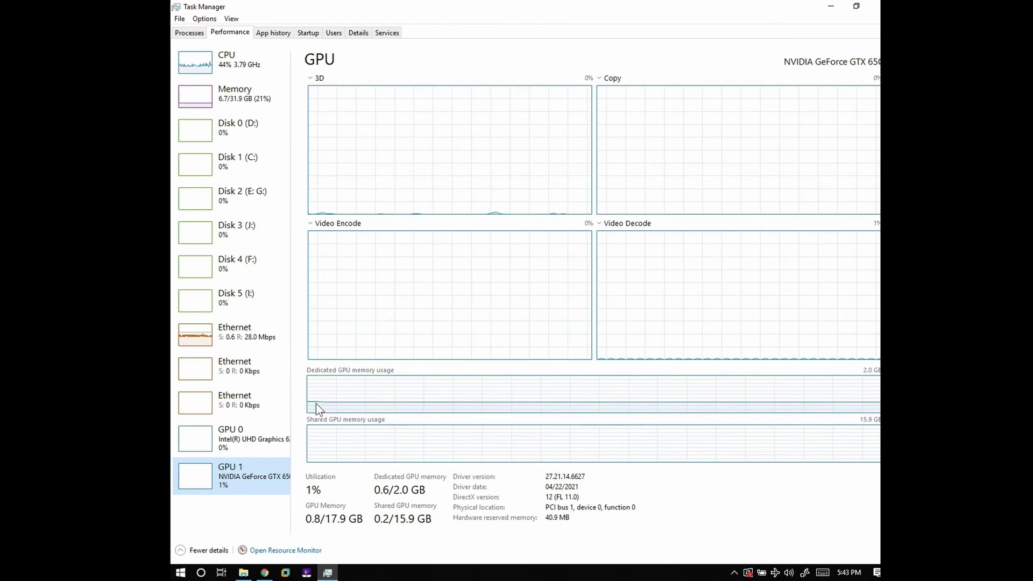
left_click(209, 438)
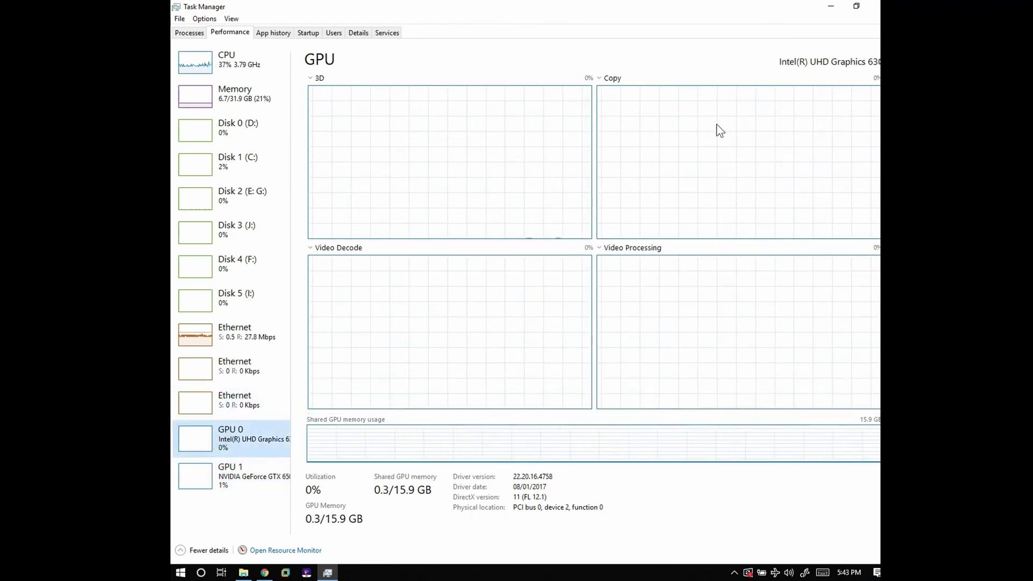
left_click(855, 5)
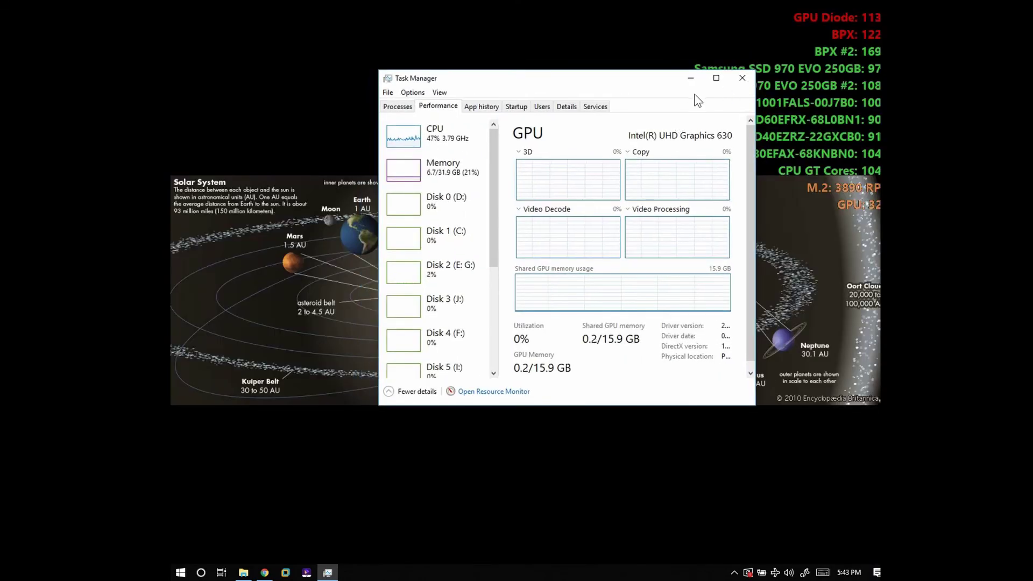
left_click(689, 79)
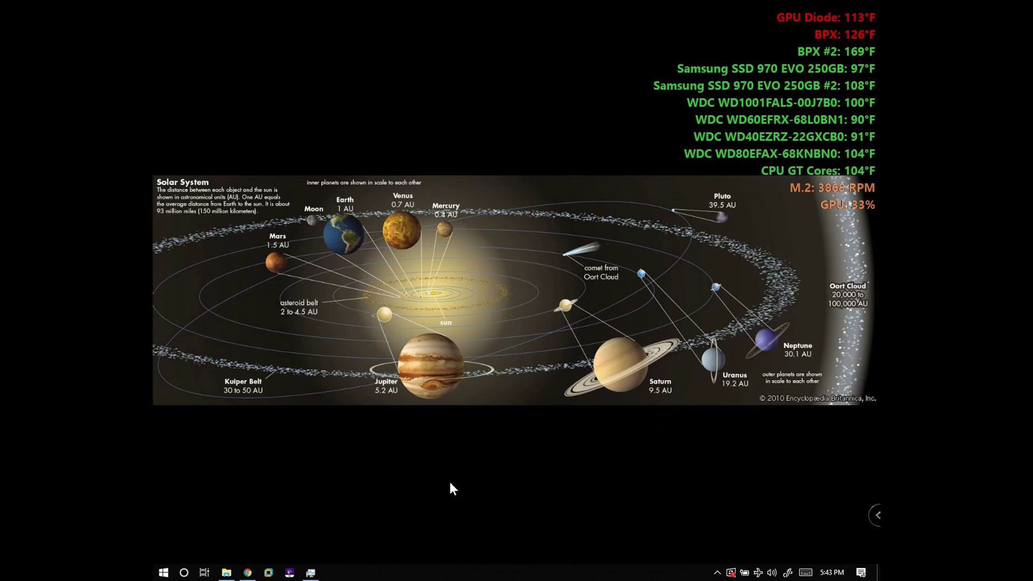
- Bring Task Manager back up and maximize its window to review the performance details
left_click(345, 573)
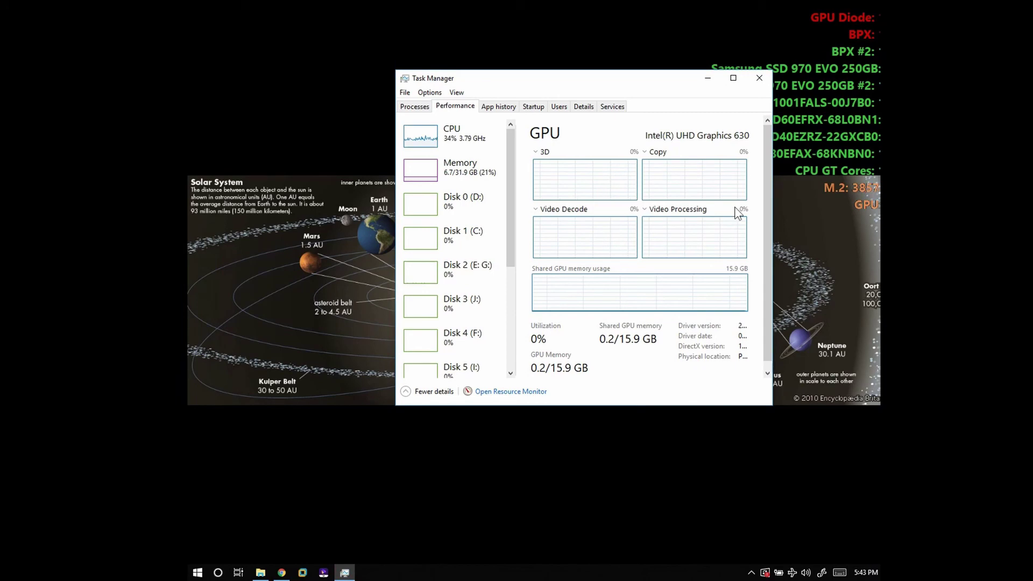
left_click(733, 78)
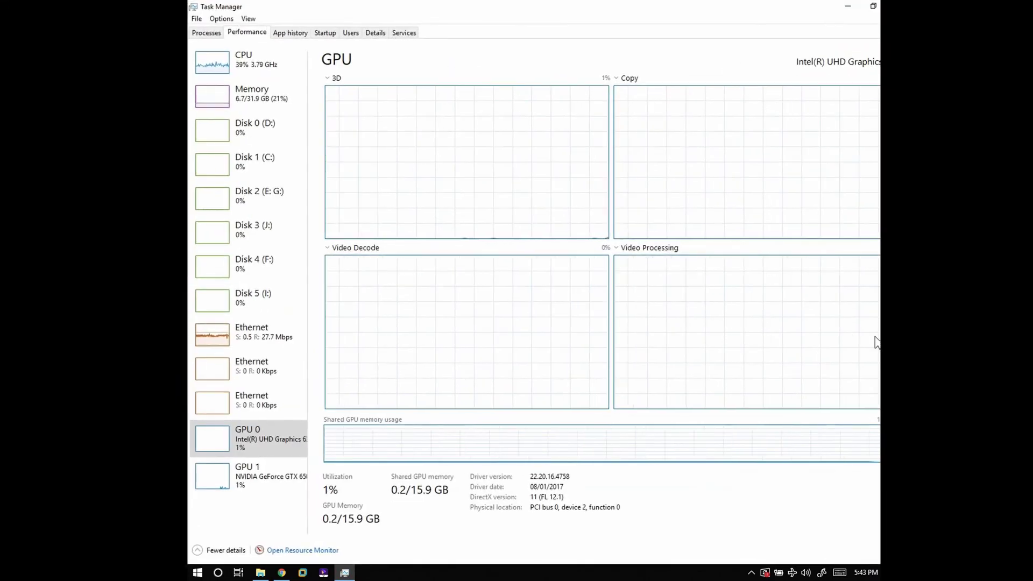